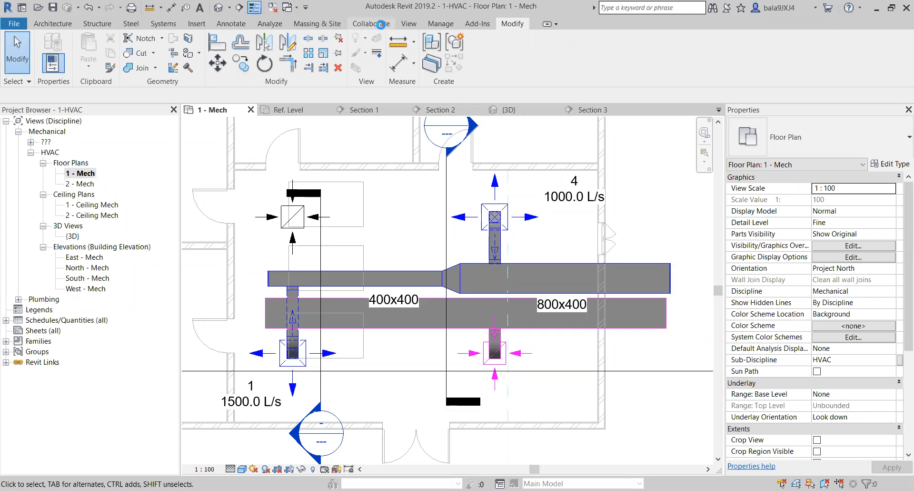
- Run an interference check of duct fittings, ducts and flex ducts against the same three categories within the current project
left_click(372, 24)
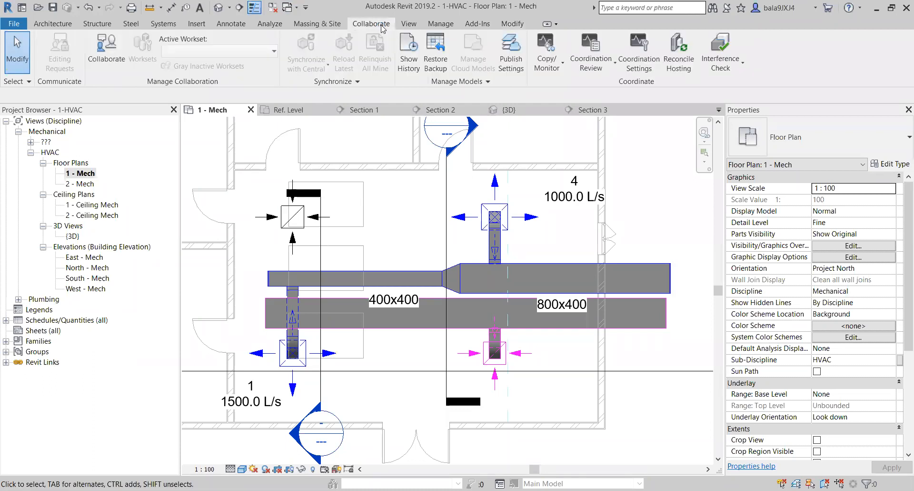
left_click(730, 69)
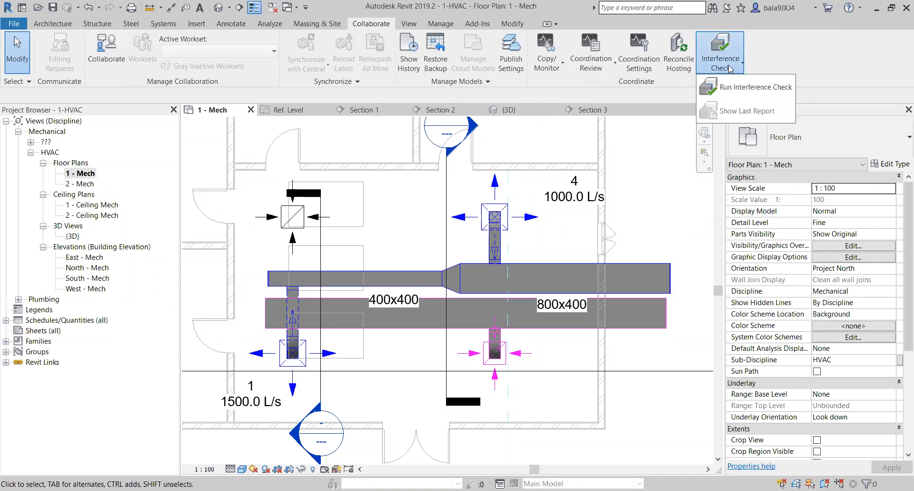
left_click(780, 95)
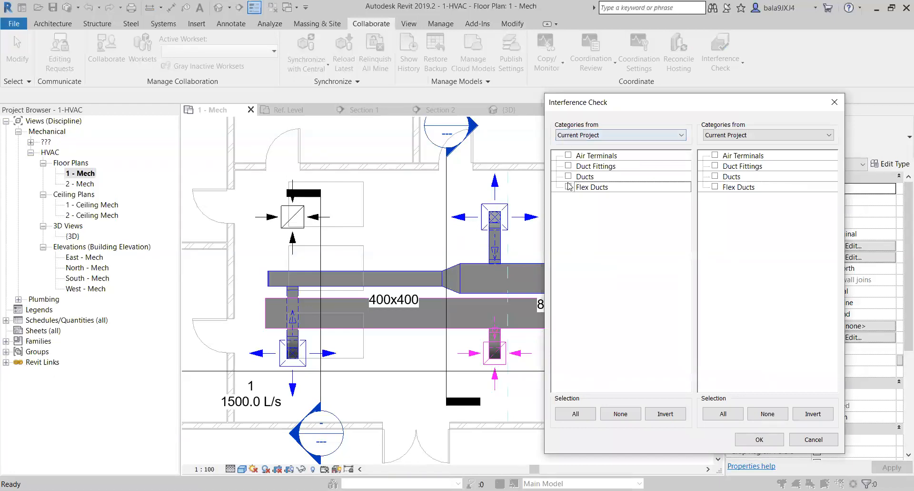
left_click(568, 176)
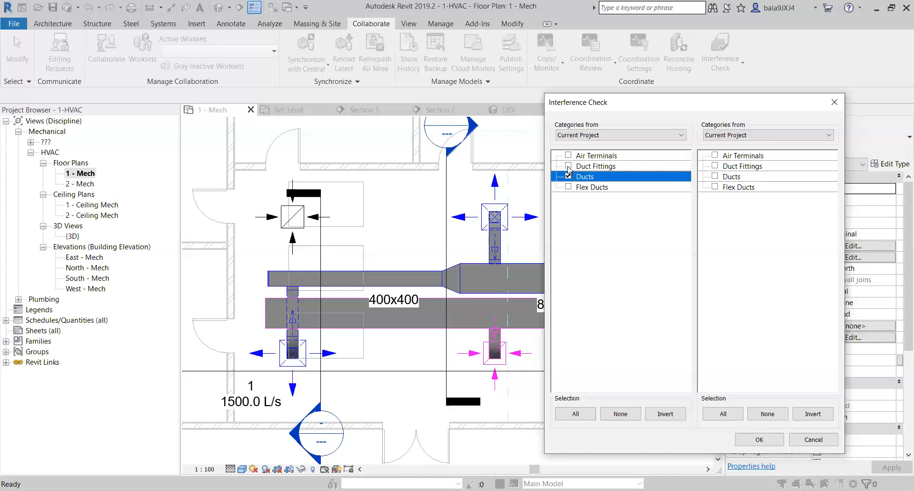
left_click(569, 166)
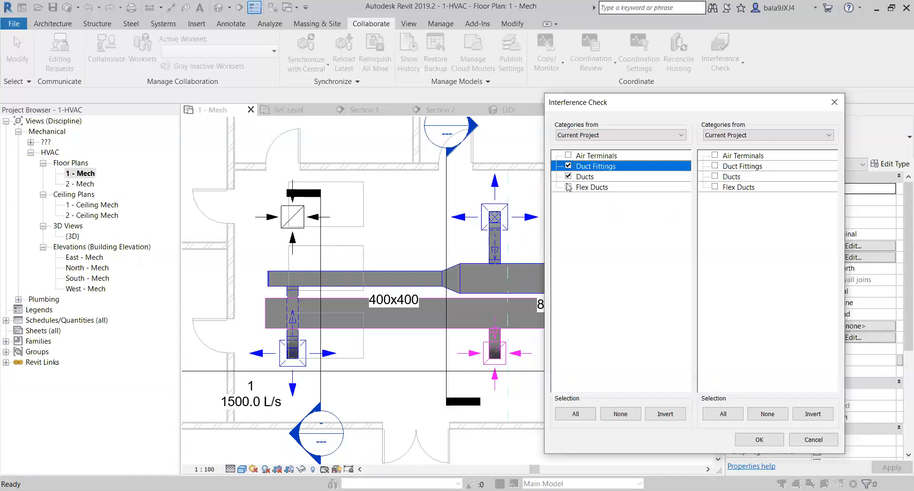
left_click(569, 187)
left_click(715, 166)
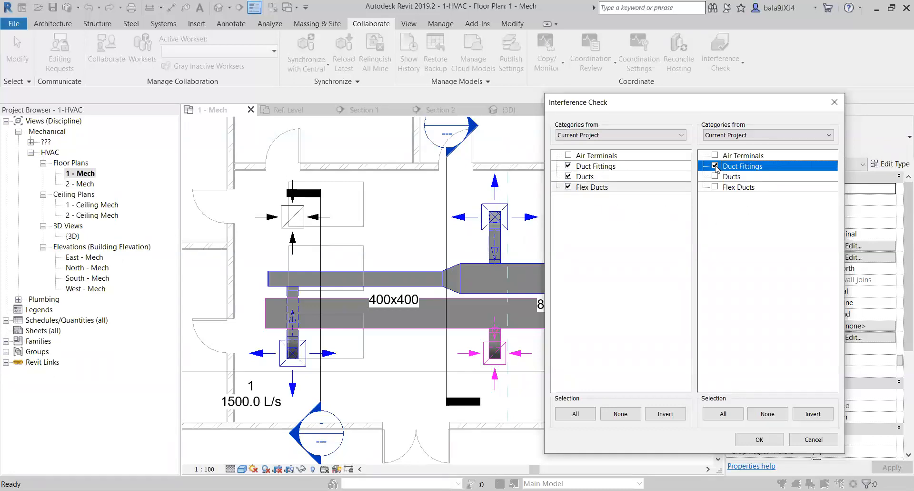
left_click(715, 176)
left_click(716, 187)
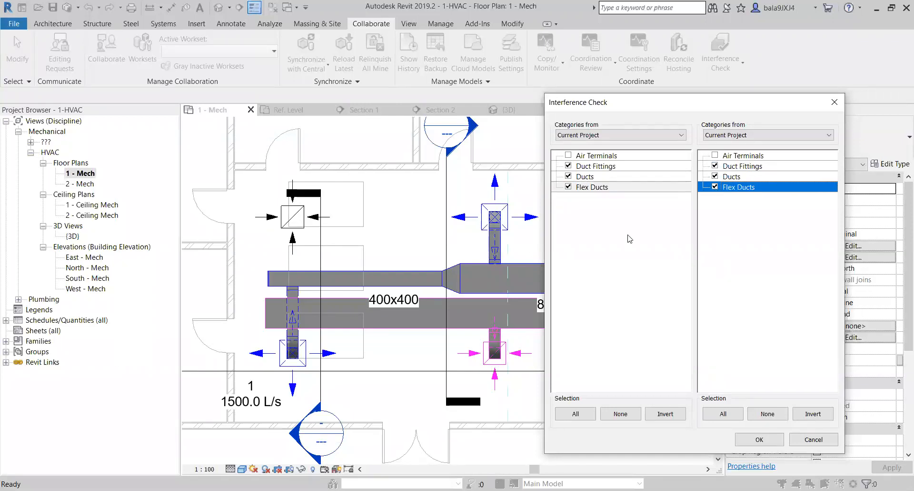
left_click(760, 440)
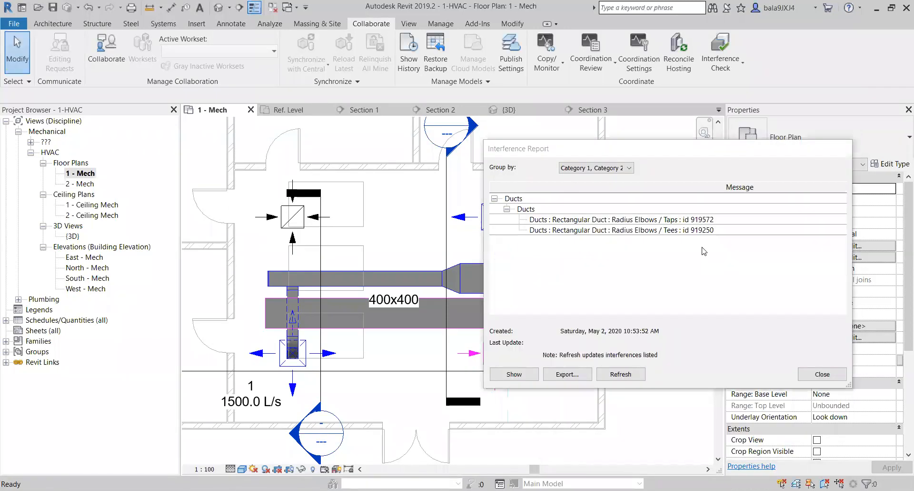
- Review both clashing ducts from the interference report in the plan, show the Radius Elbows / Tees duct up close, and close the report
left_click_drag(685, 149, 766, 126)
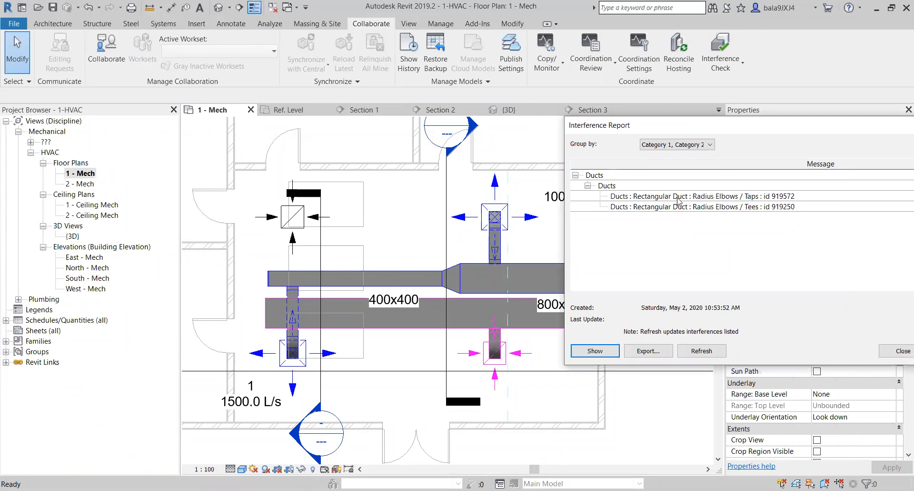
left_click(793, 196)
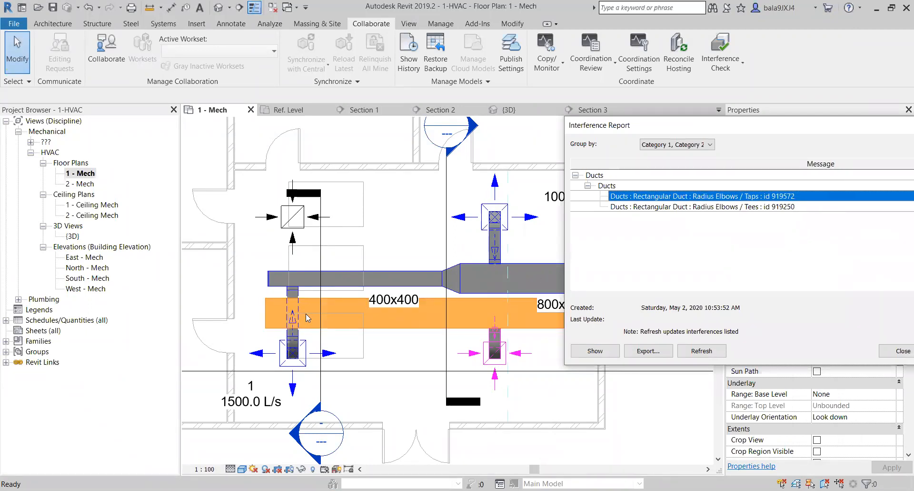
left_click(714, 206)
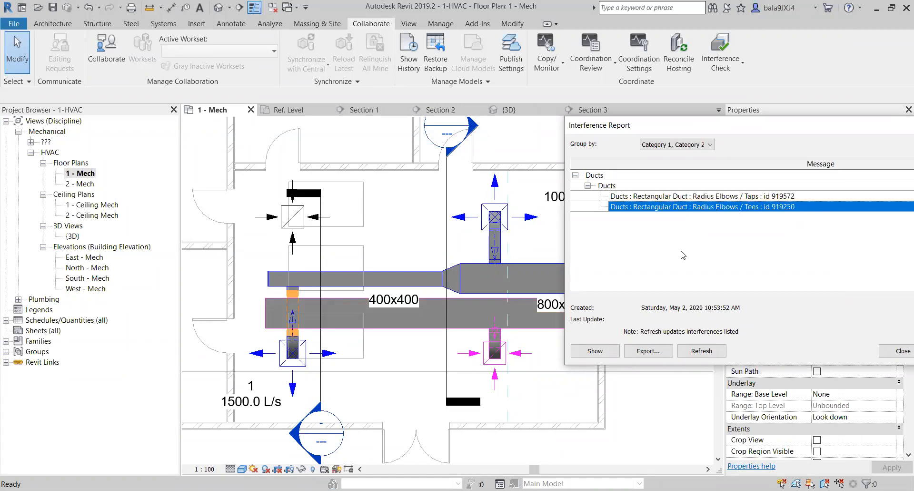
left_click(596, 351)
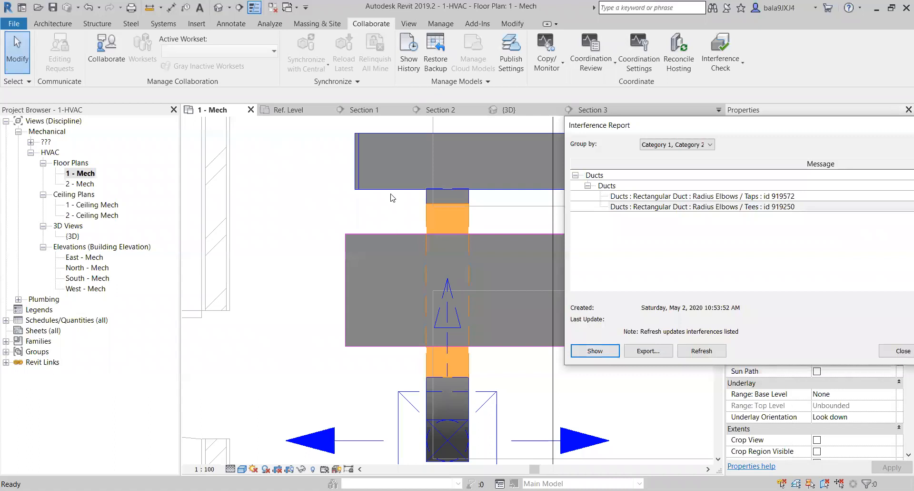
left_click(902, 353)
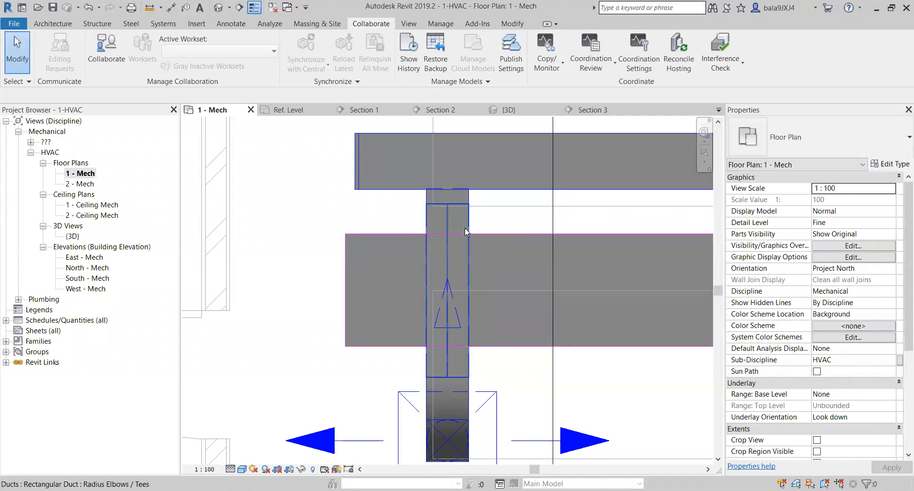
- Inspect the clashing 300x300 branch duct in a section-boxed 3D view, and return to the 1 - Mech floor plan
left_click(465, 227)
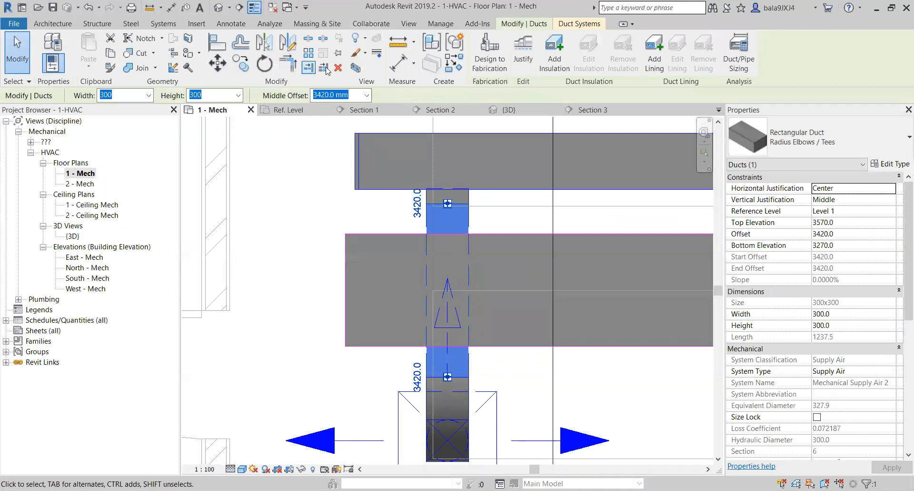
left_click(356, 67)
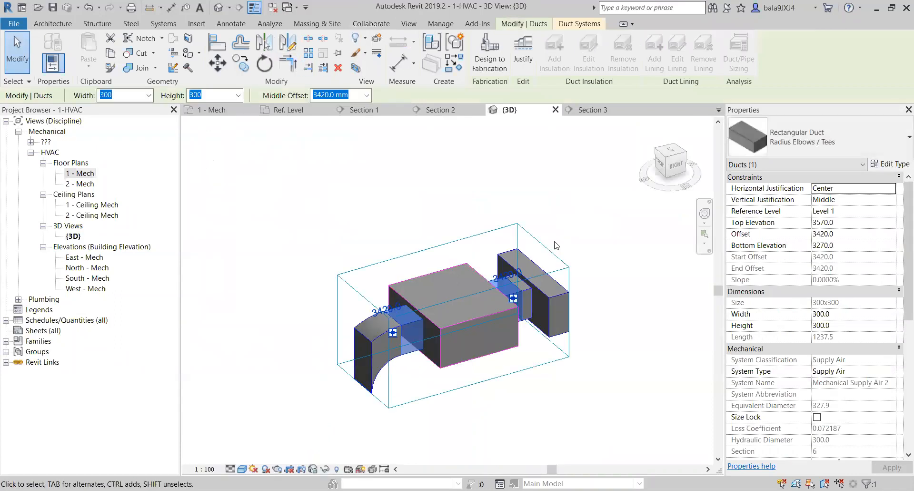
middle_click_drag(479, 288, 524, 287, "shift")
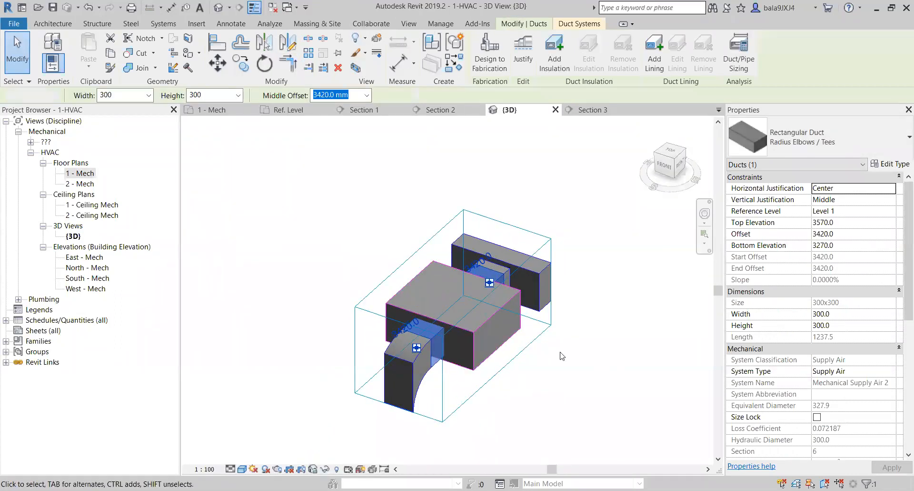
key("Escape")
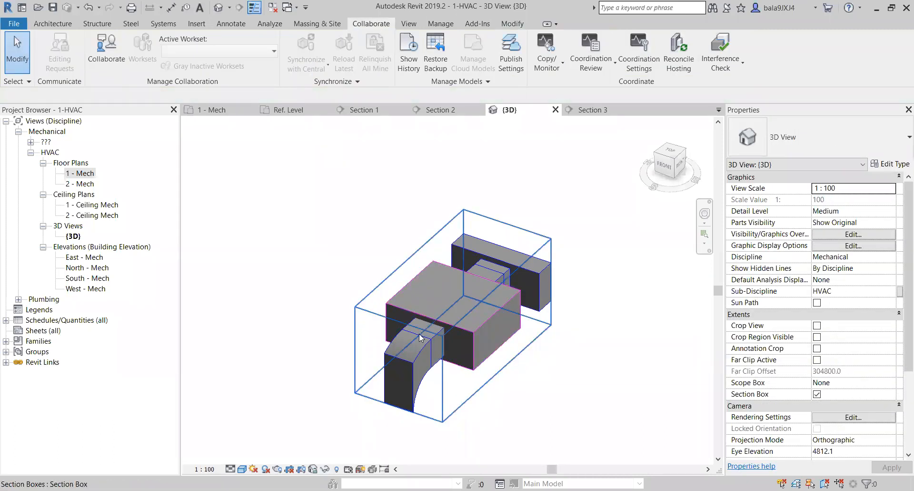
double_click(80, 174)
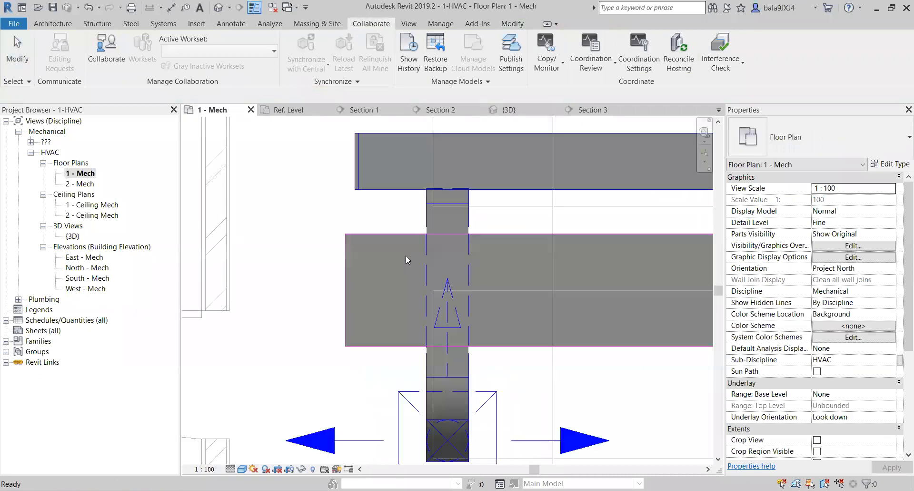
- Split the main return air duct in line with the wide end of the supply duct's transition
middle_click_drag(592, 357, 549, 362)
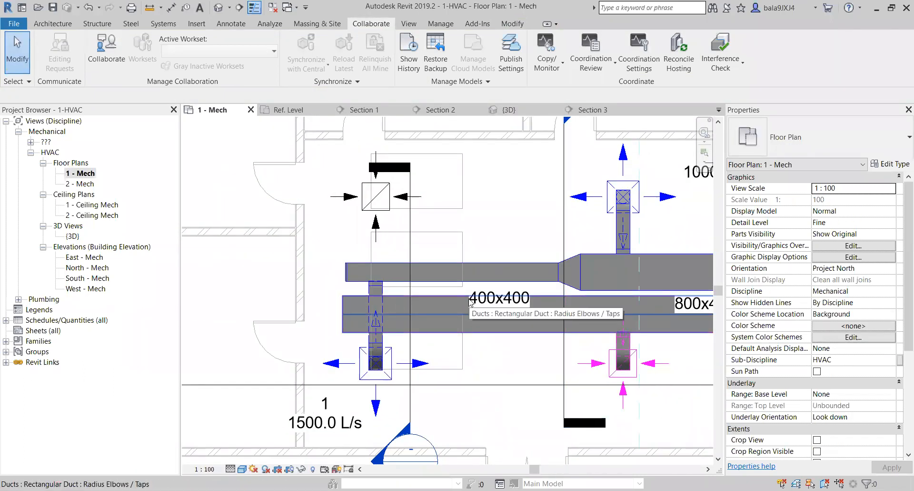
scroll(469, 300, "down", 2)
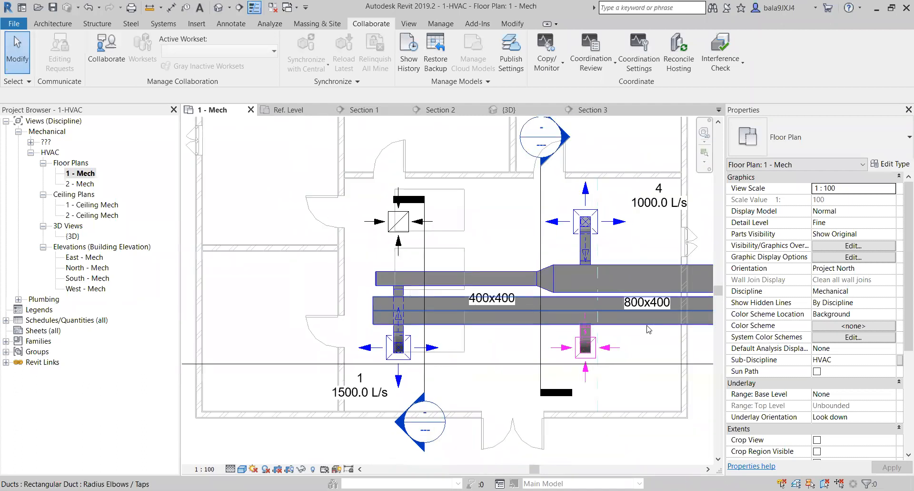
middle_click_drag(649, 327, 597, 325)
scroll(503, 310, "up", 2)
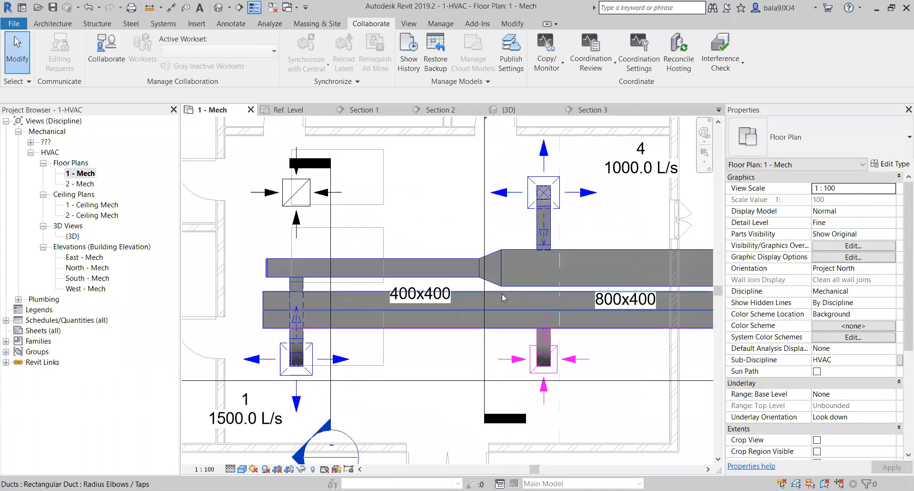
left_click(513, 23)
left_click(309, 38)
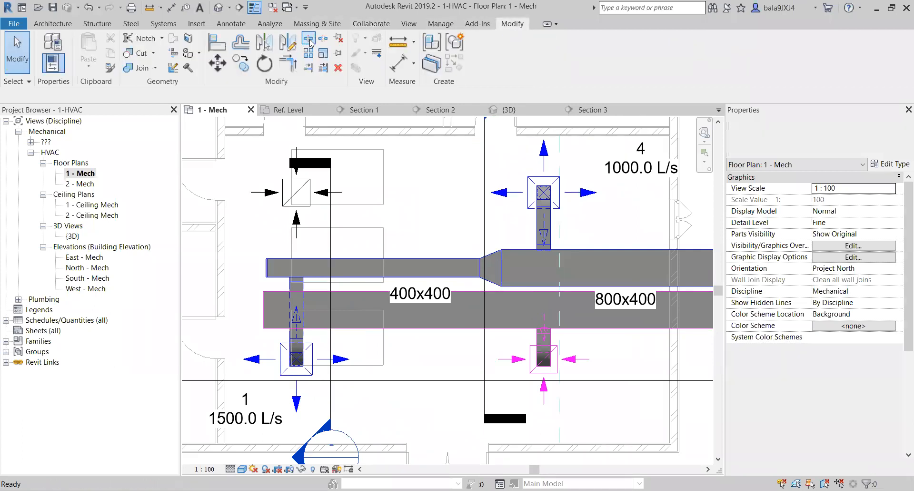
scroll(508, 296, "up", 3)
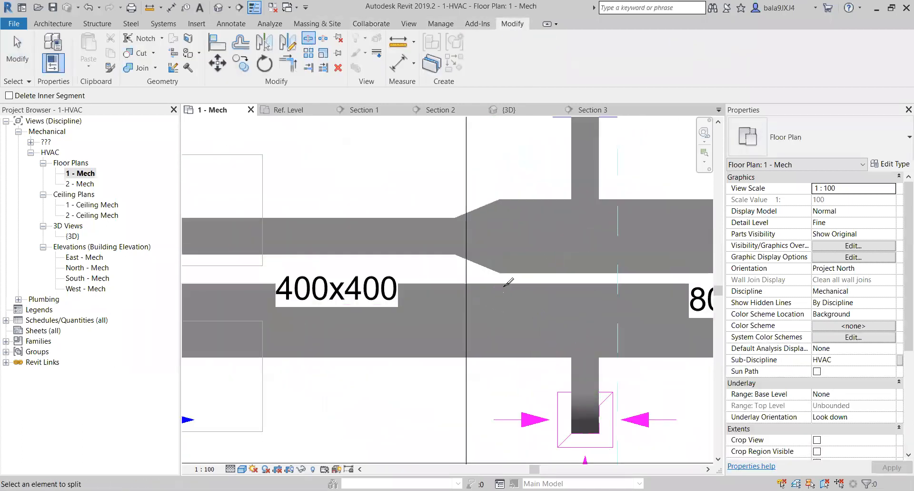
left_click(504, 286)
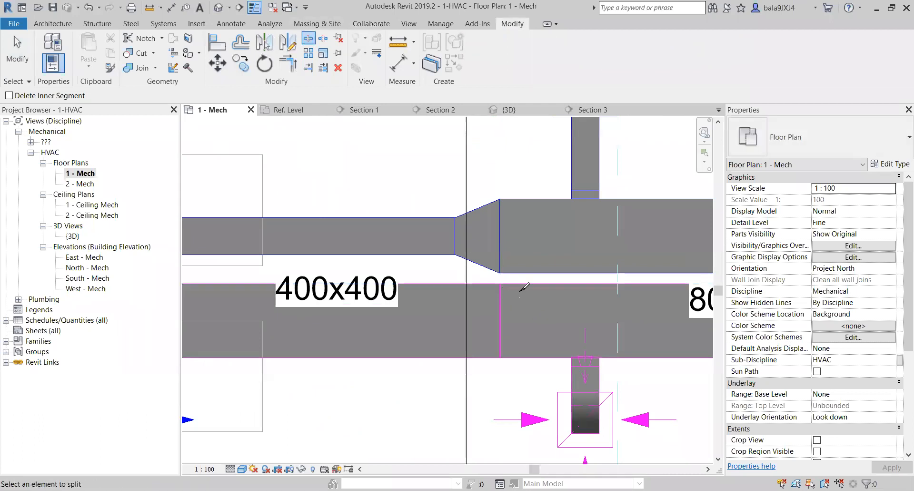
key("Escape")
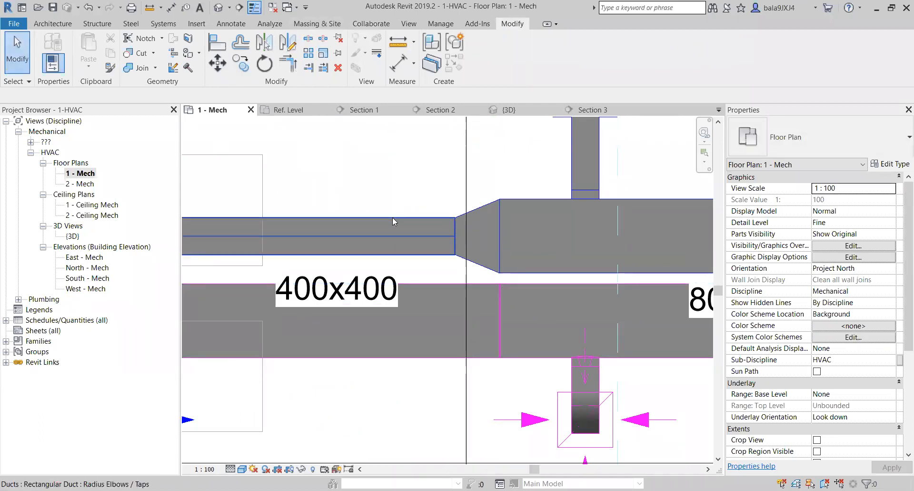
- Set the width of the return duct segment beside the narrow supply duct to 400 mm
left_click(393, 221)
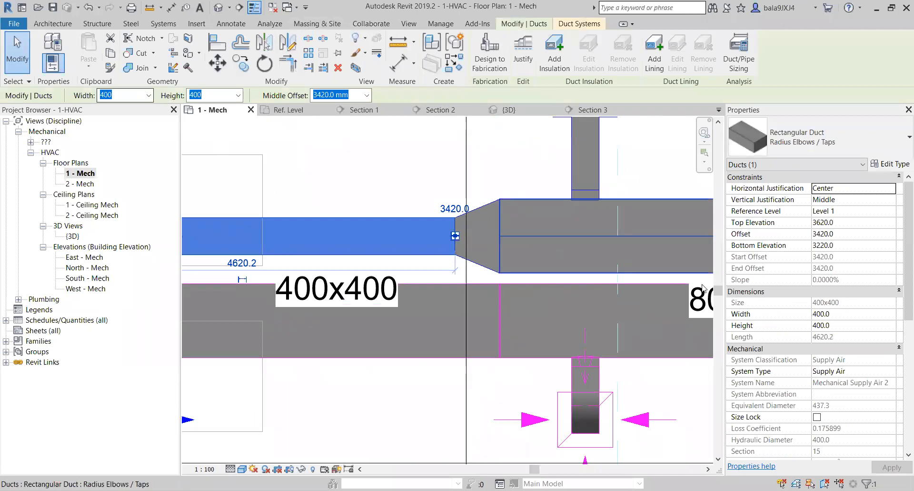
scroll(703, 287, "down", 1)
key("Escape")
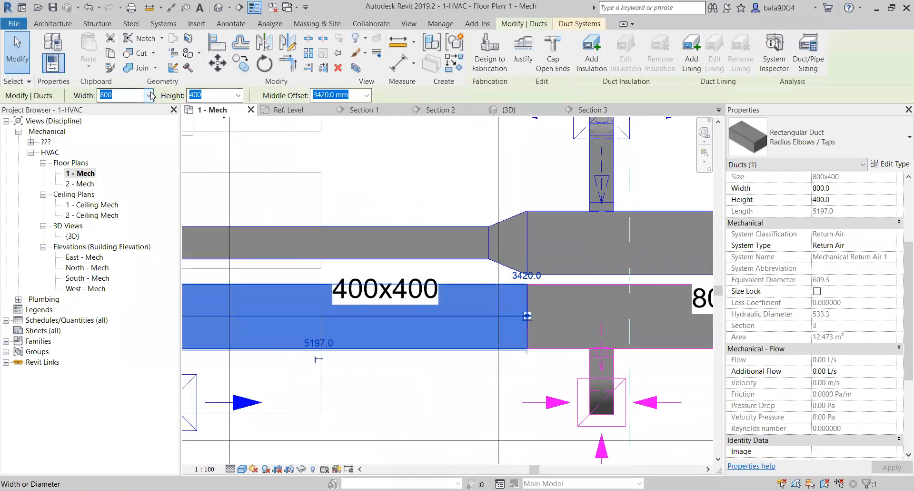
left_click(148, 97)
scroll(122, 141, "up", 4)
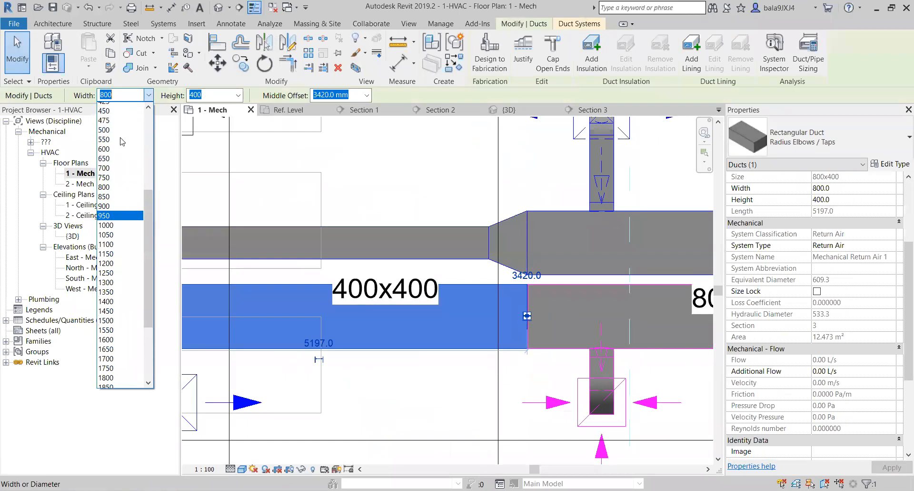
left_click(107, 125)
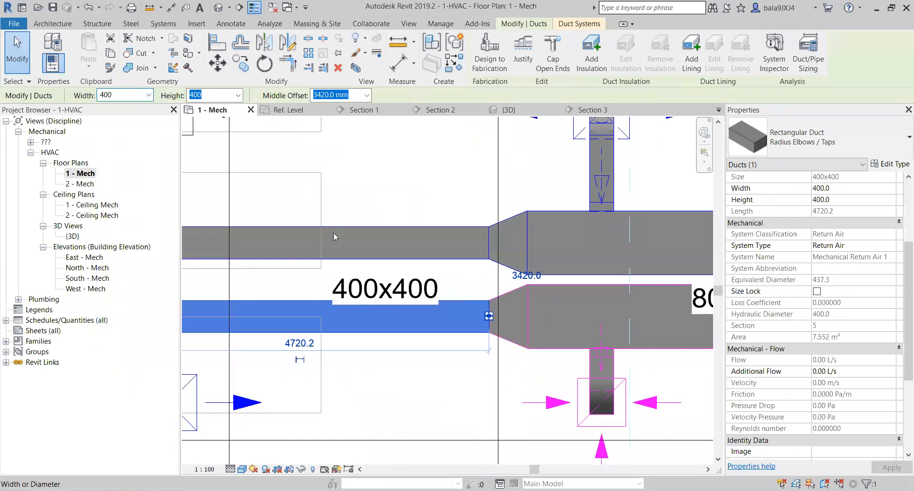
- Shorten the 400x400 return duct from its free end to a length of about 2400 mm, short of the supply branch
scroll(607, 271, "down", 3)
scroll(482, 261, "up", 1)
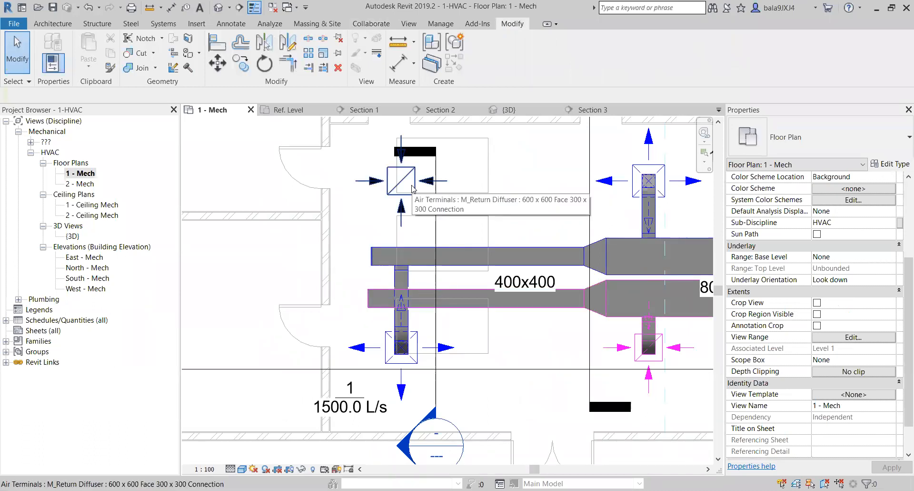
left_click(367, 296)
left_click_drag(368, 298, 475, 297)
- Draw a 400x400 duct at 3420 mm offset from the shortened return duct's end, running about 2558 mm across the supply main, and turn it to the unconnected return diffuser
right_click(475, 298)
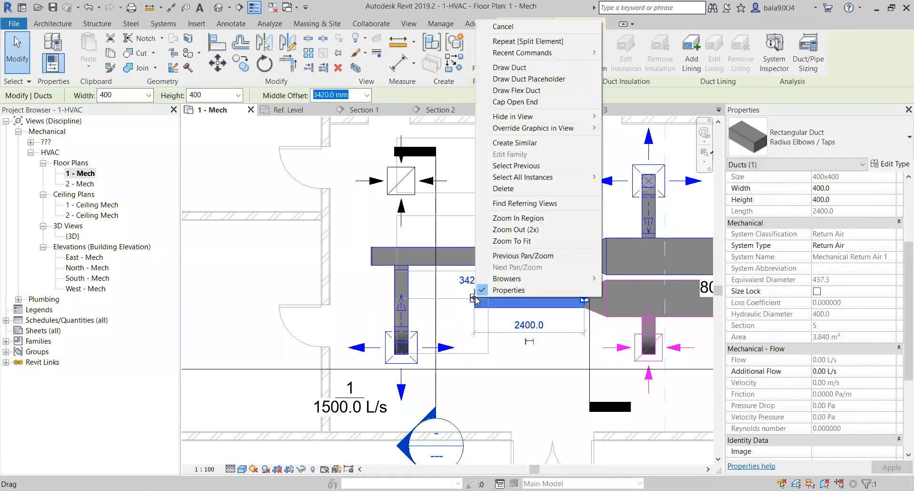
left_click(528, 142)
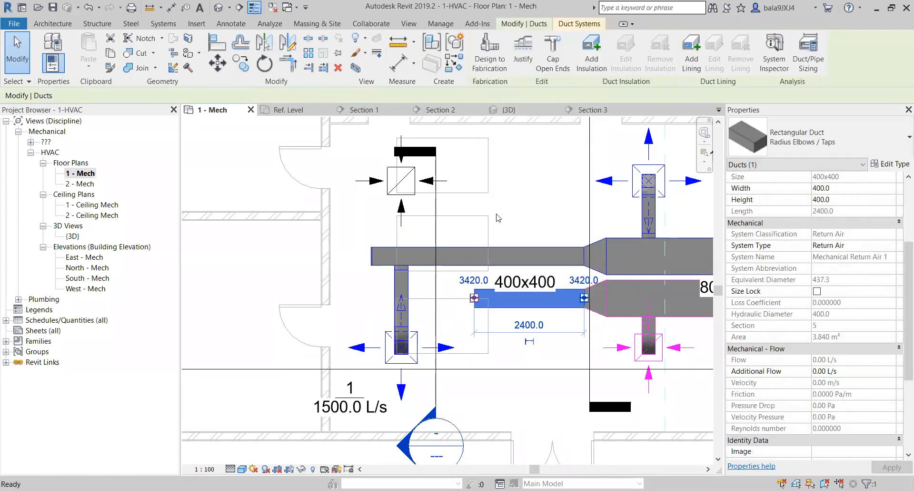
left_click(475, 297)
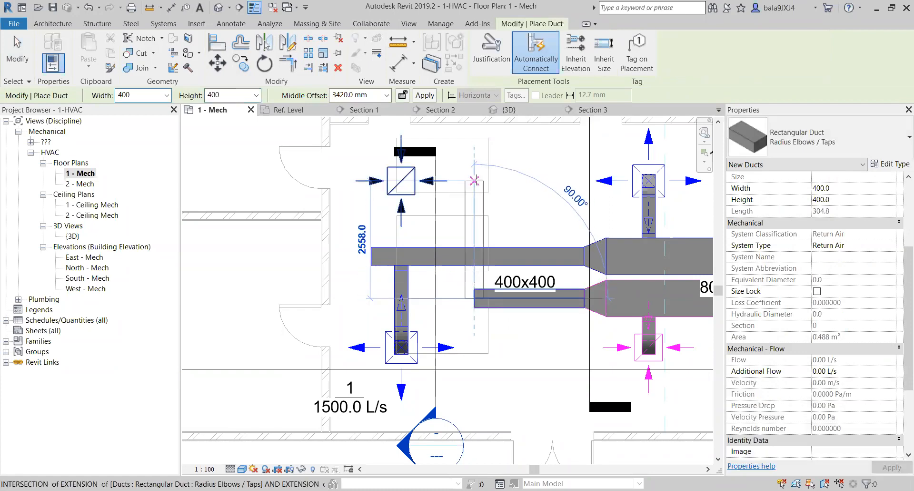
left_click(476, 180)
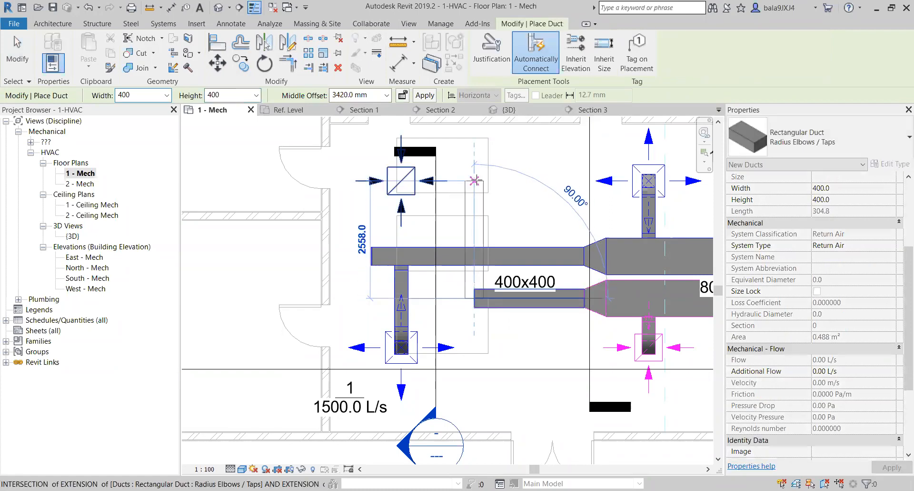
left_click(401, 181)
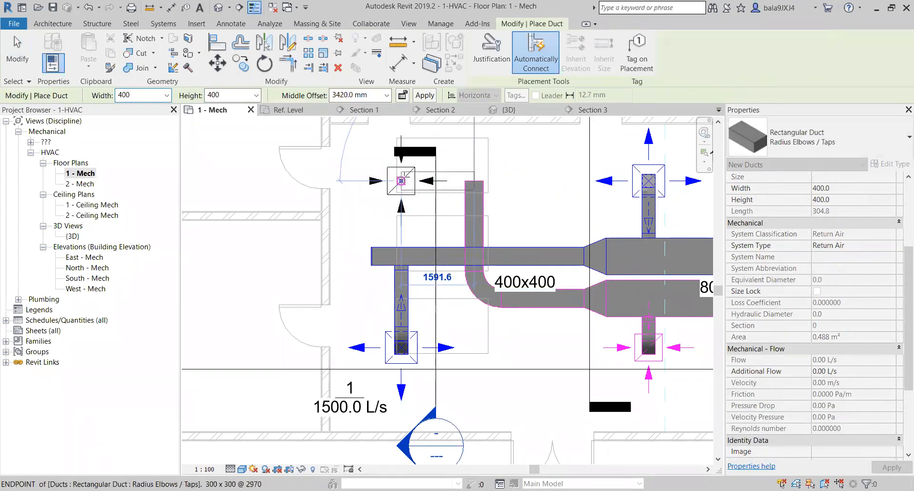
- Turn off the 3D view's section box and examine where the rerouted return duct crosses the supply main
key("Escape")
key("Escape")
scroll(477, 276, "down", 2)
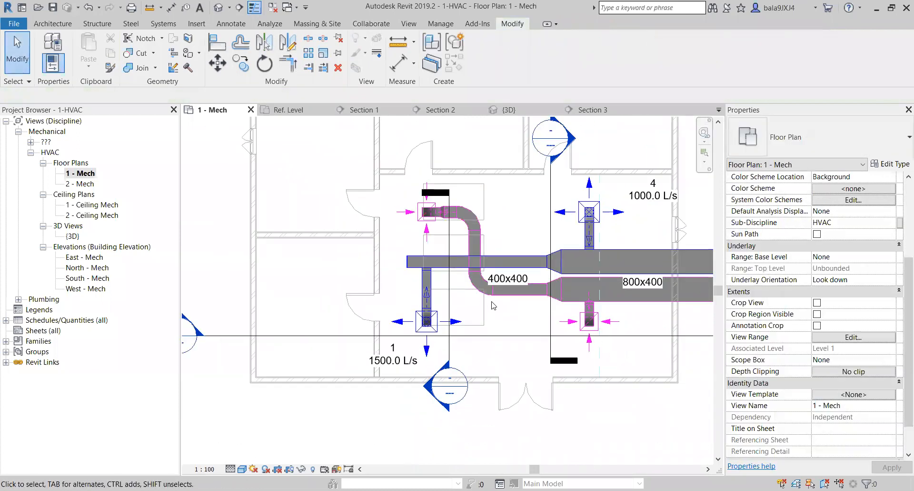
middle_click_drag(632, 321, 532, 319)
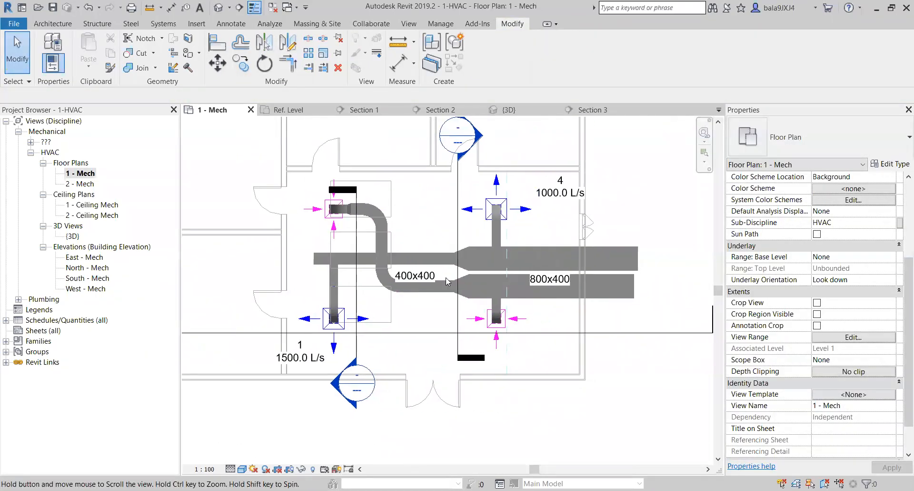
scroll(343, 209, "up", 2)
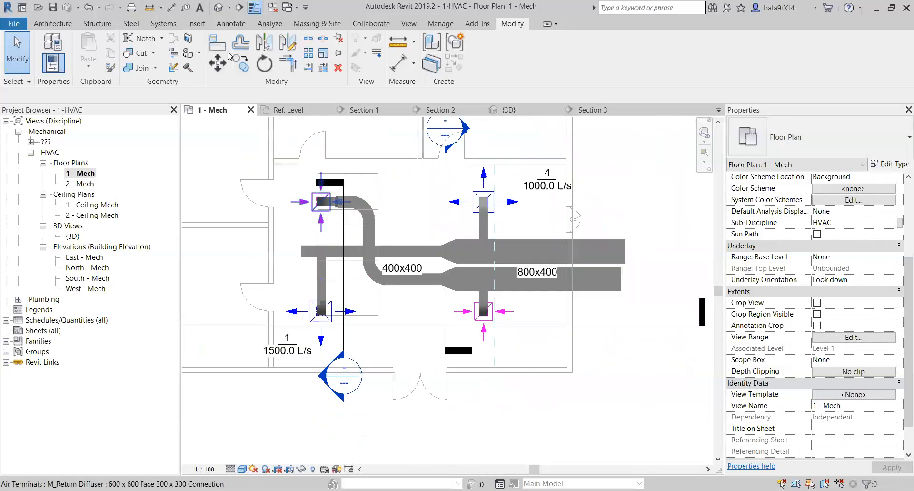
left_click(219, 7)
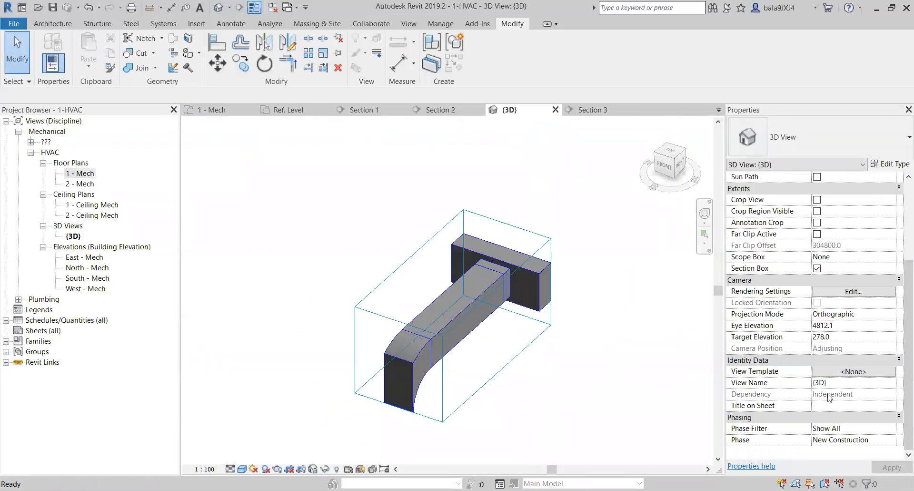
left_click(818, 267)
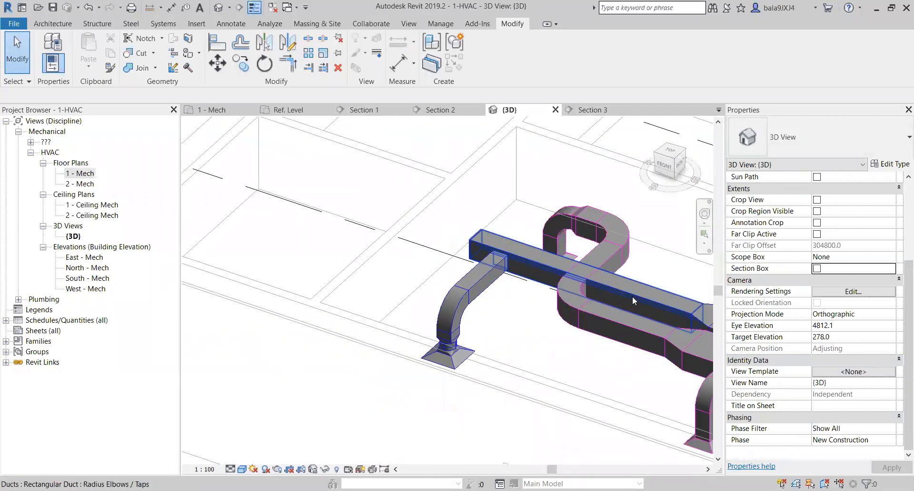
middle_click_drag(570, 279, 545, 357, "shift")
scroll(443, 284, "up", 1)
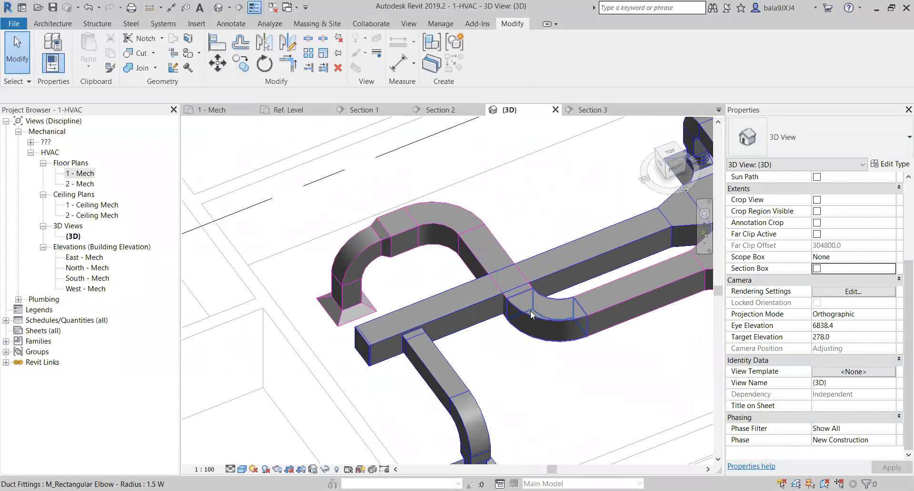
scroll(508, 301, "up", 1)
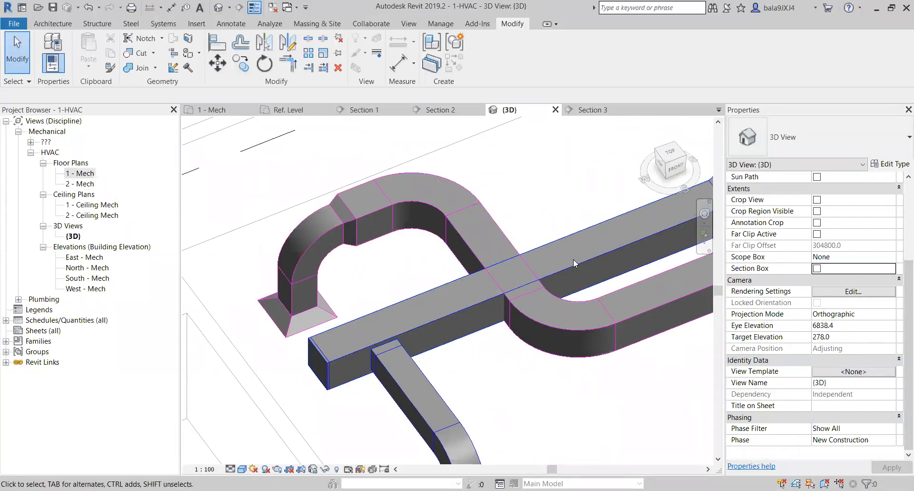
scroll(573, 259, "down", 3)
middle_click_drag(477, 274, 518, 295)
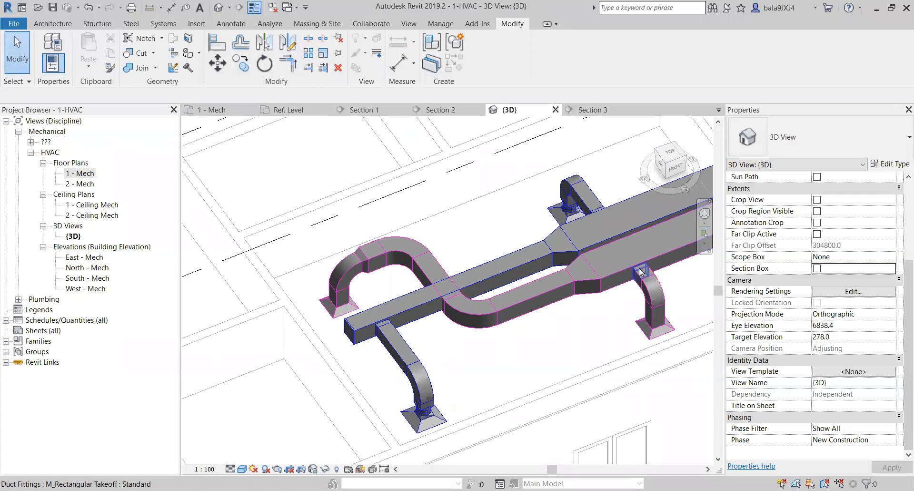
- Open Section 1 from its section line in the 1 - Mech plan and examine the heights of the supply and return ducts
double_click(86, 174)
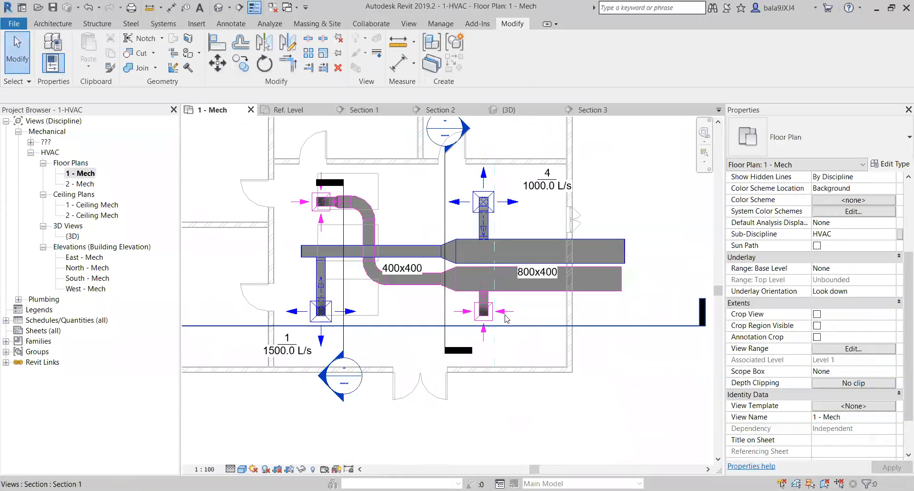
left_click(532, 325)
right_click(532, 326)
left_click(564, 114)
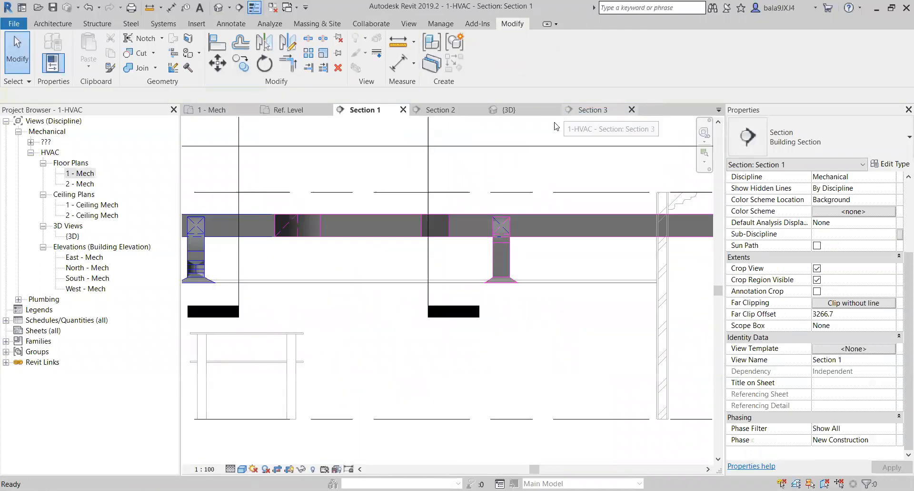
scroll(570, 240, "up", 2)
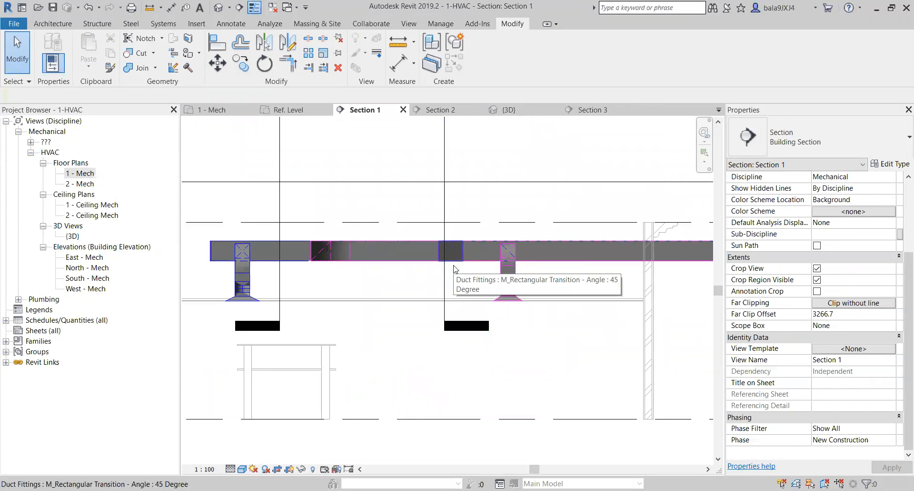
scroll(454, 268, "down", 1)
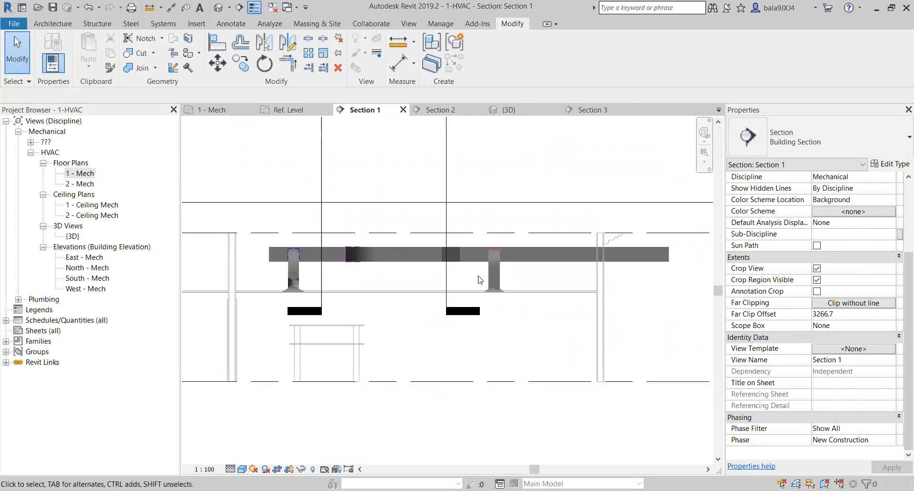
- Try to lower the 400x400 supply duct to a middle offset of 3260 mm in Section 1
left_click(535, 264)
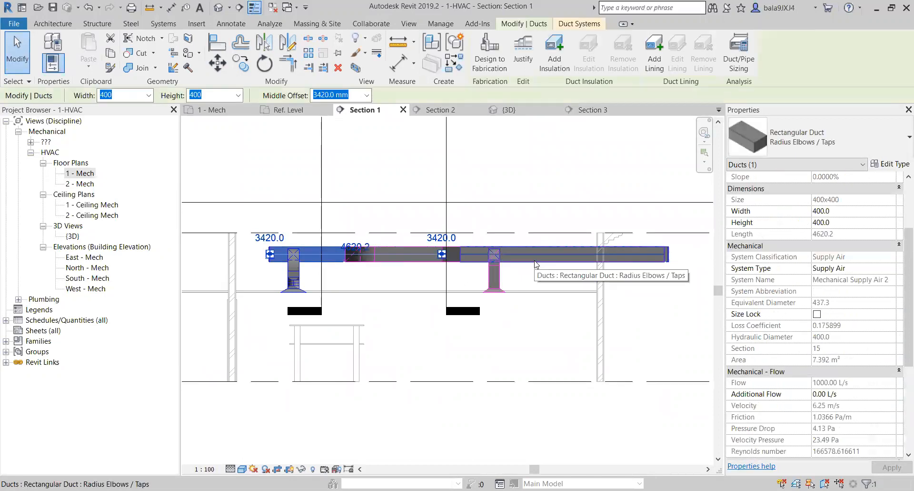
left_click(536, 264)
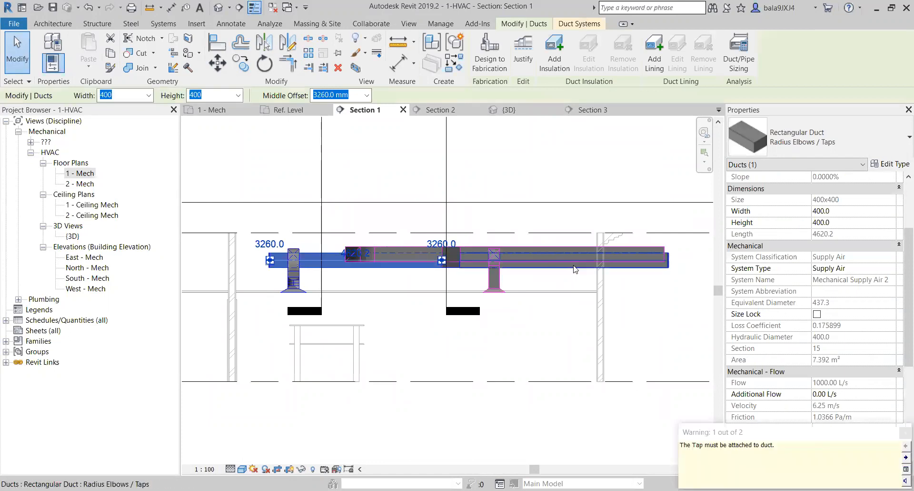
key("Escape")
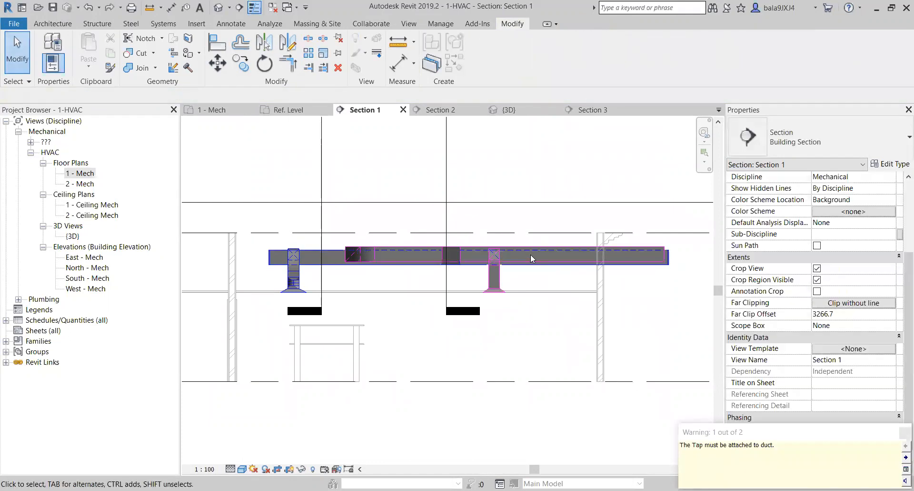
scroll(528, 254, "up", 2)
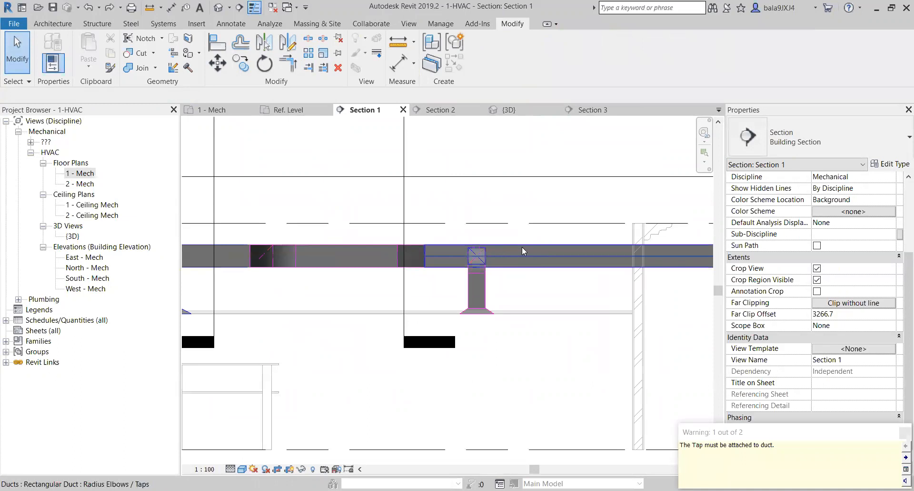
left_click(522, 256)
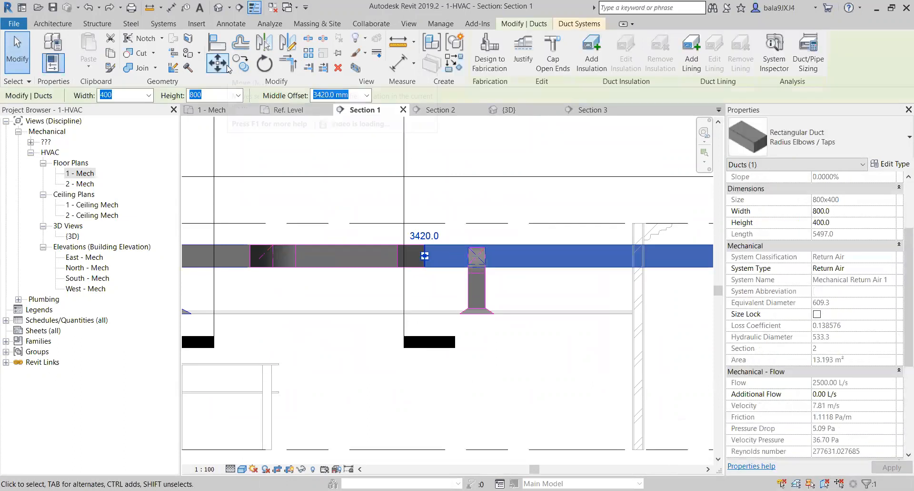
key("Escape")
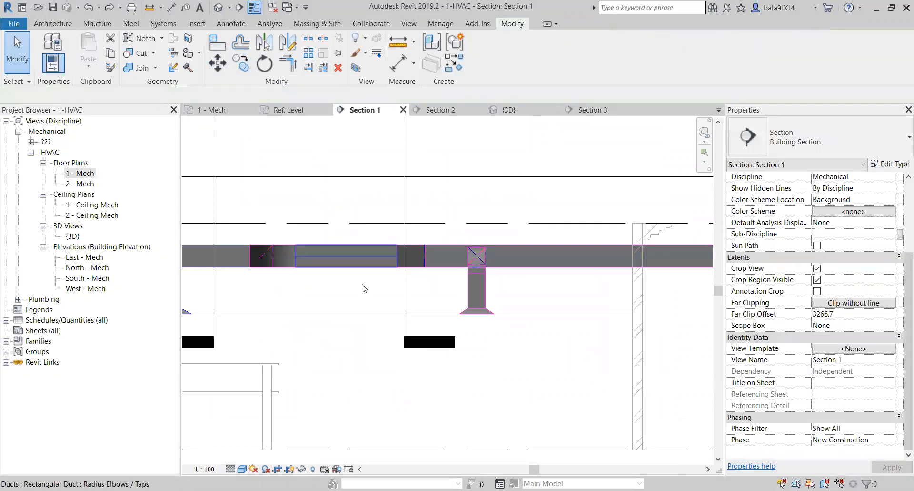
scroll(355, 276, "down", 3)
key("ctrl+Tab")
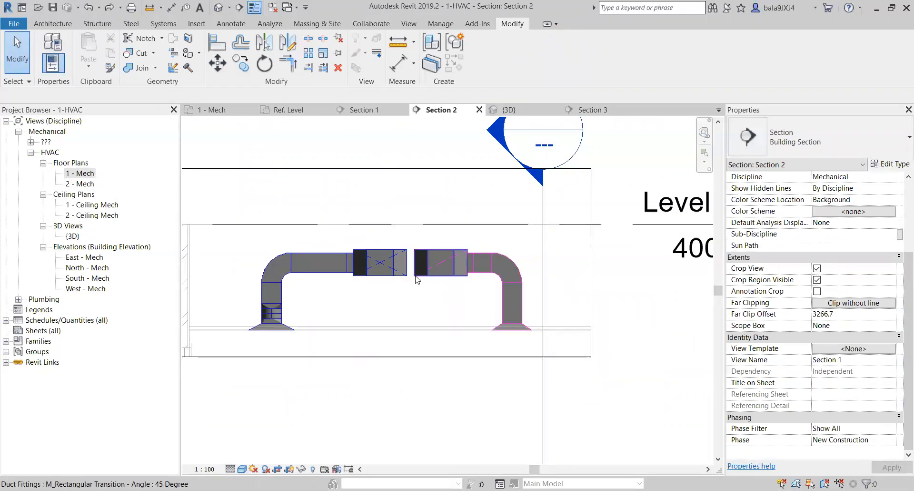
key("ctrl+Tab")
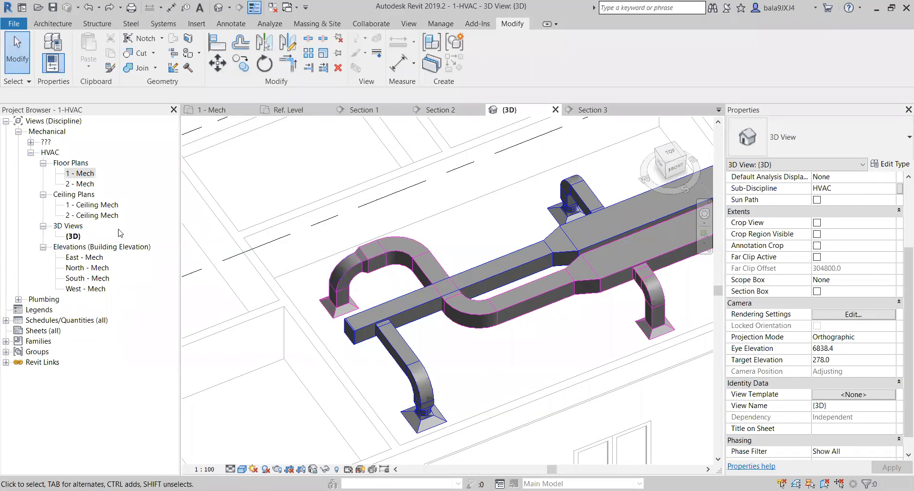
- In the 1 - Mech plan, cut a section about 1580 mm deep across the supply main beside the crossing return duct, and open its view
double_click(85, 174)
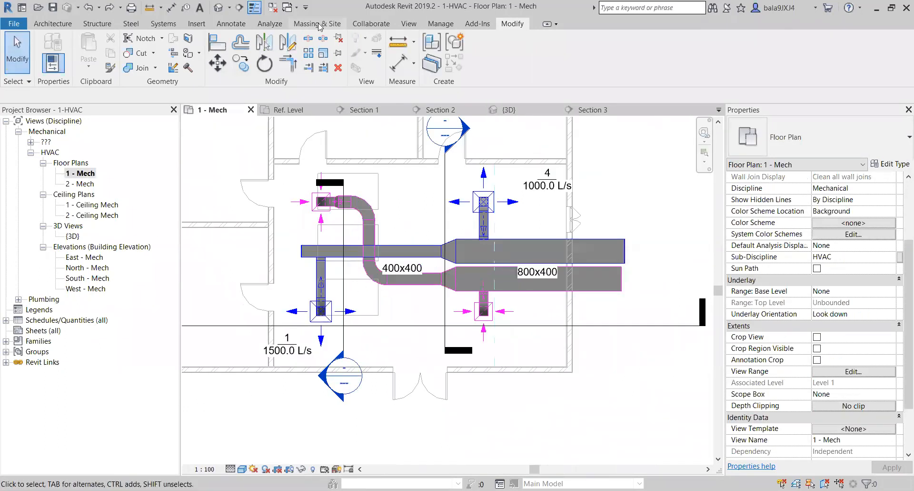
left_click(240, 7)
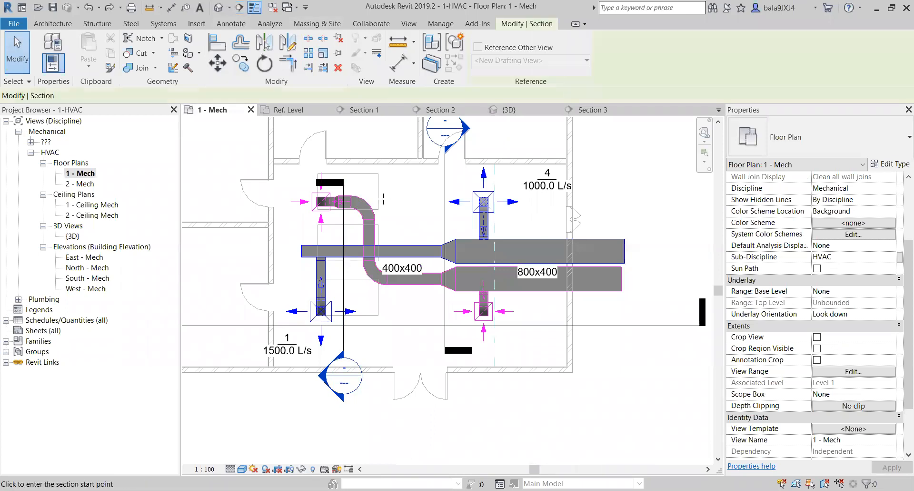
left_click(357, 176)
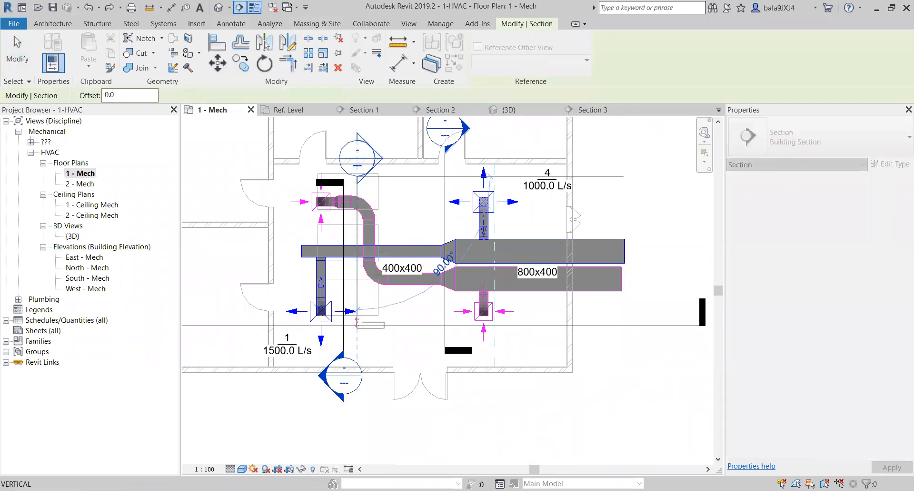
left_click(358, 323)
key("Escape")
left_click_drag(413, 251, 383, 251)
right_click(359, 216)
left_click(399, 276)
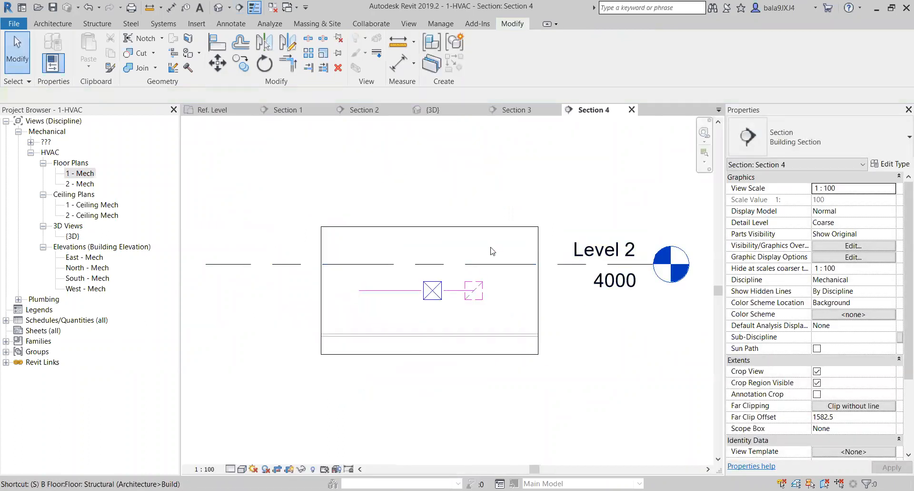
- Display the new section with shaded surfaces and the Fine detail level
left_click(230, 470)
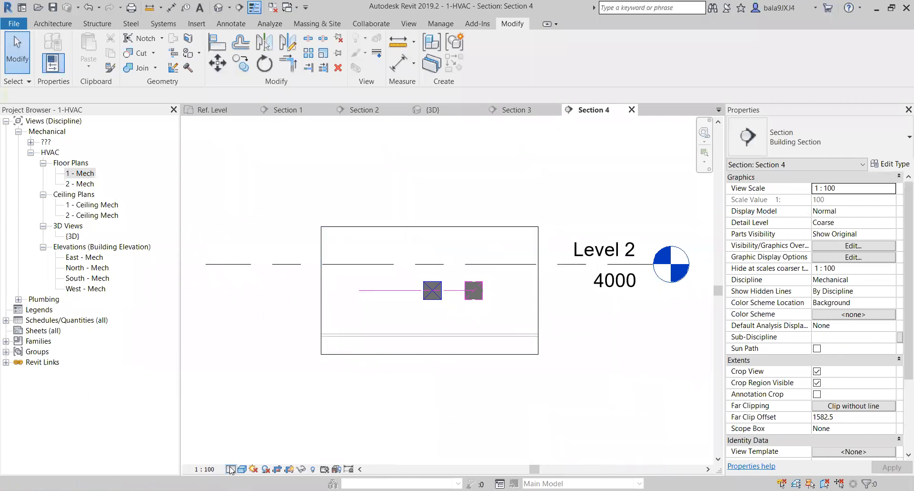
left_click(244, 456)
scroll(484, 293, "up", 3)
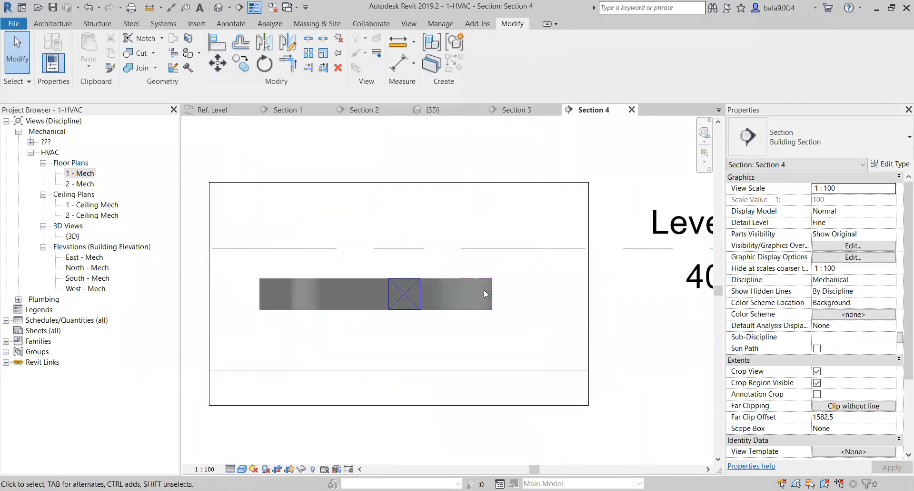
- Delete the 400x400 elbow that joins the crossing return duct to the return main
scroll(484, 290, "up", 1)
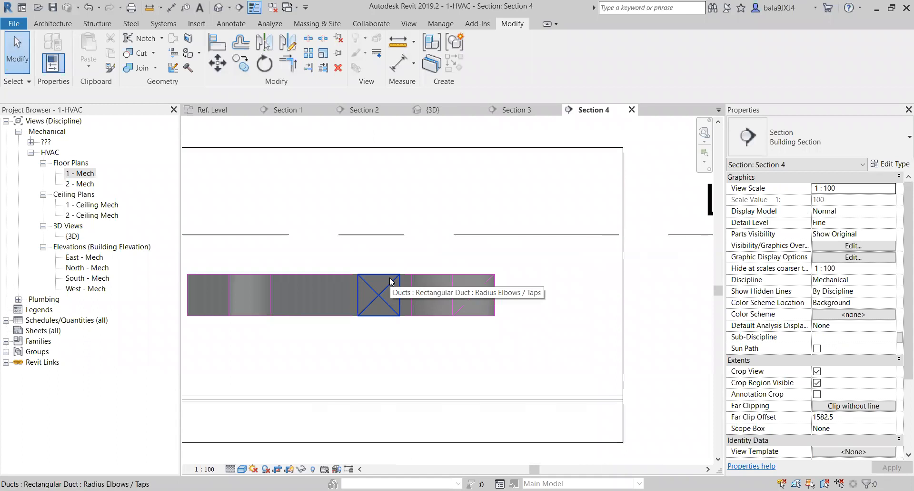
left_click(446, 292)
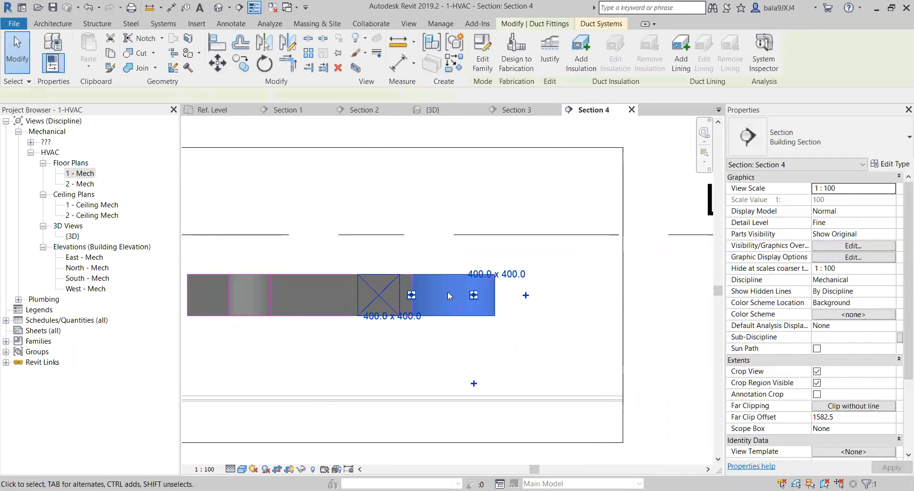
key("Delete")
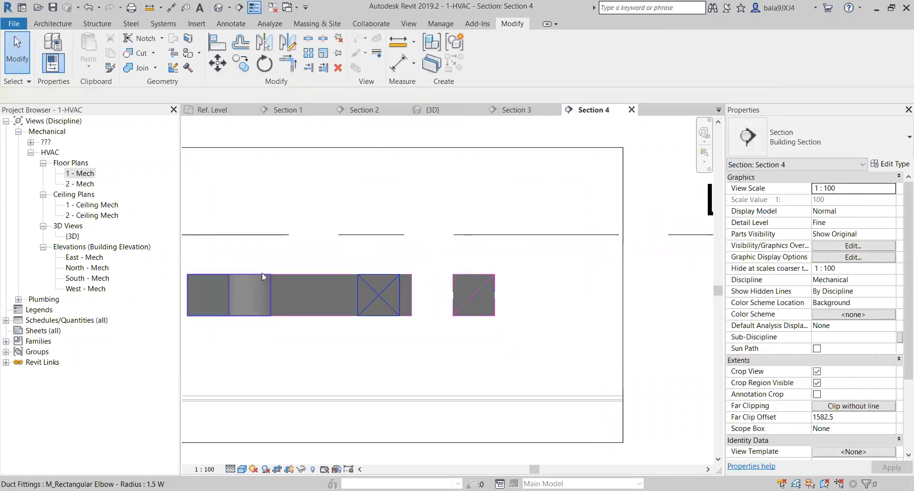
- Raise the 400x400 return duct crossing the supply main to a middle offset of 3900 mm, above the supply duct
scroll(462, 293, "down", 1)
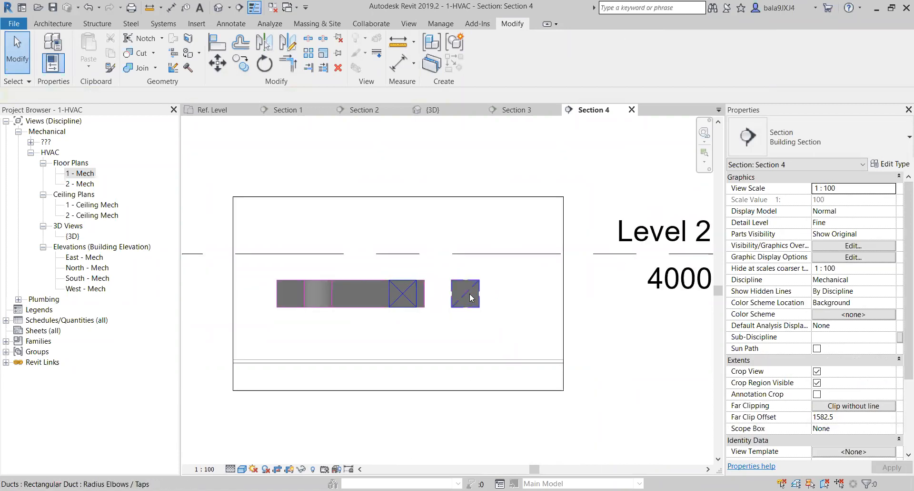
scroll(424, 336, "down", 1)
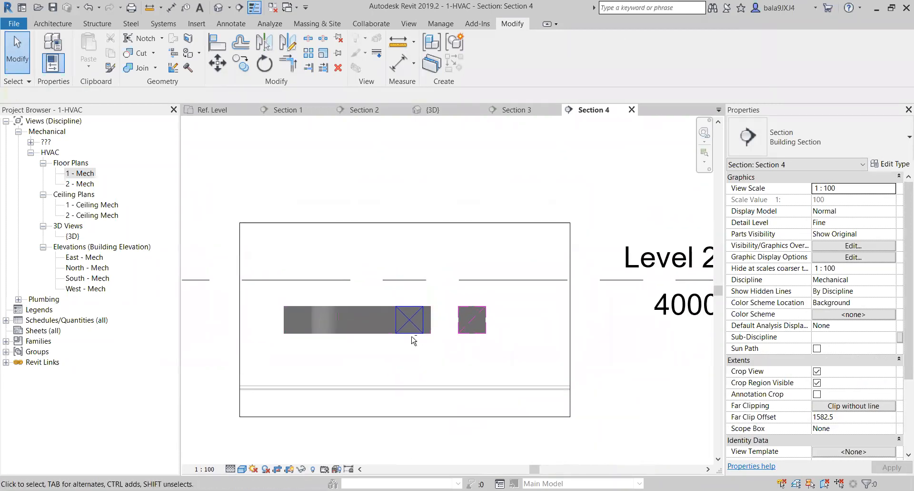
left_click(386, 305)
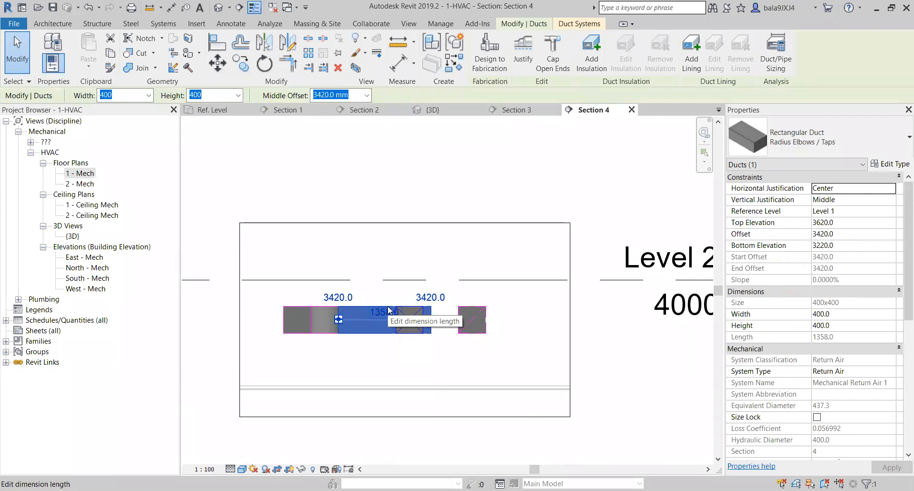
key("Up")
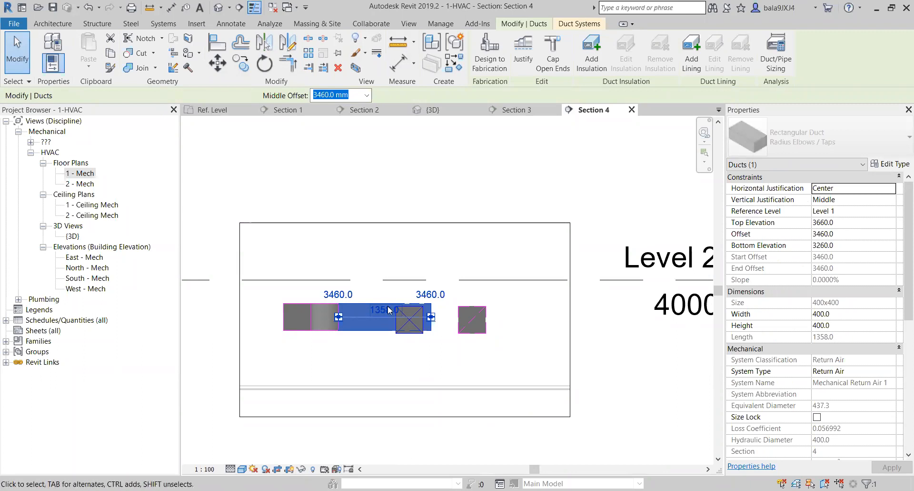
key("Up")
key("Up")
key("Up")
key("Up")
key("Up")
key("Up")
key("Up")
key("Up")
key("Up")
key("Up")
key("Up")
key("Up")
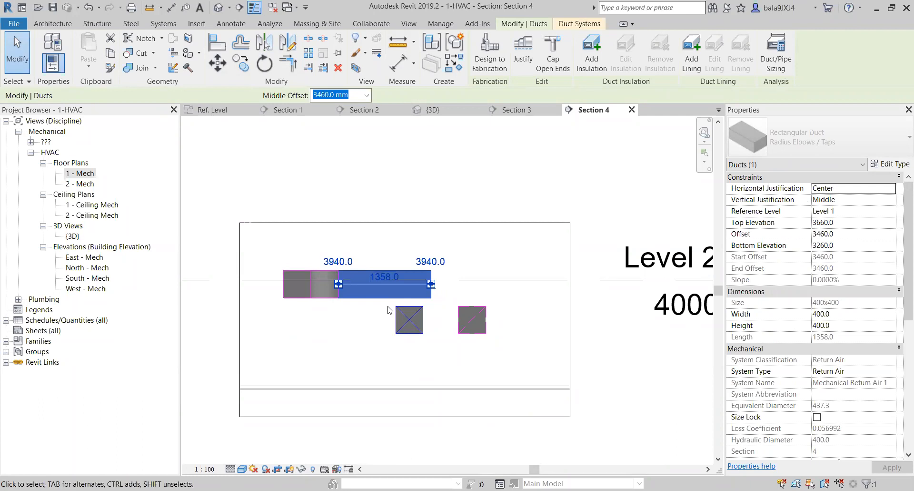
key("Down")
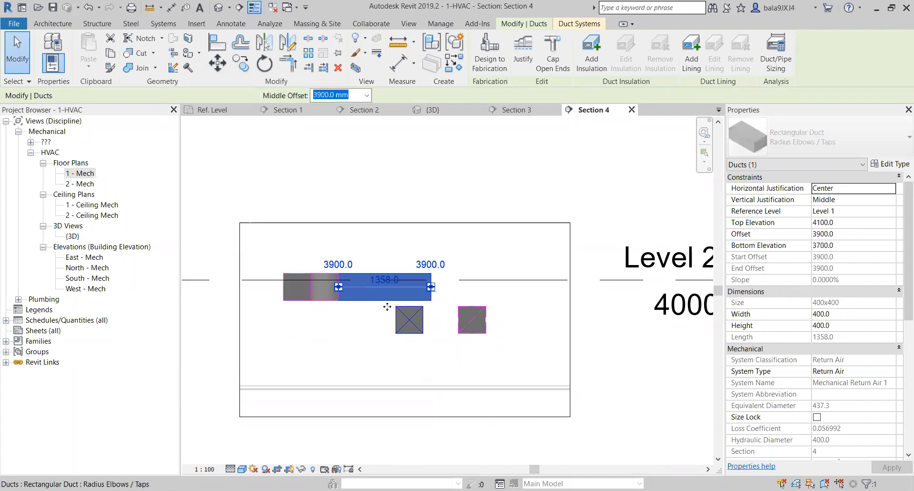
- Lower the 400x400 return duct crossing the supply main to a middle offset of 3780 mm
key("Down")
key("Down")
key("Down")
key("Down")
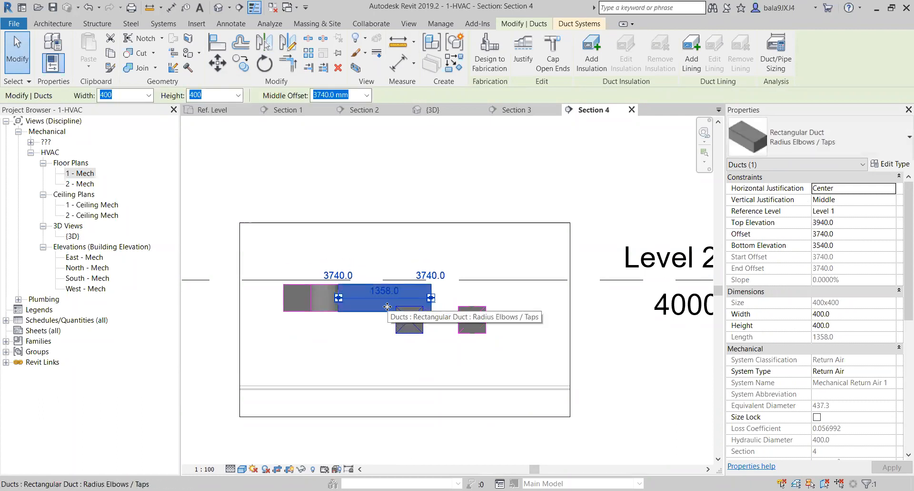
key("Up")
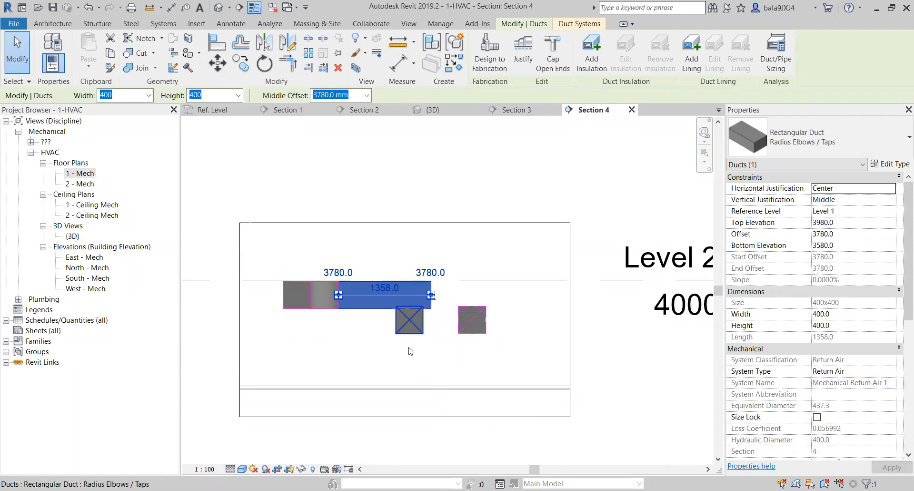
- Lower the 400x400 supply main under the crossing return duct to a middle offset of 3220 mm
left_click(411, 328)
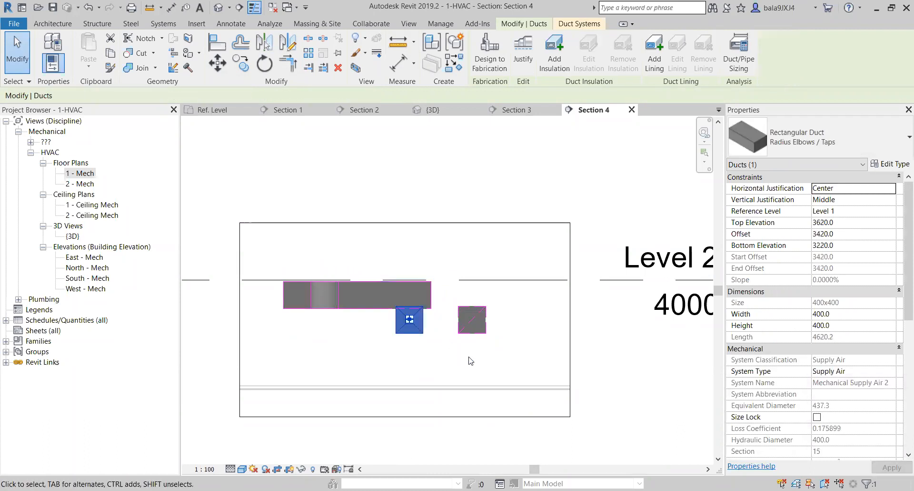
key("Down")
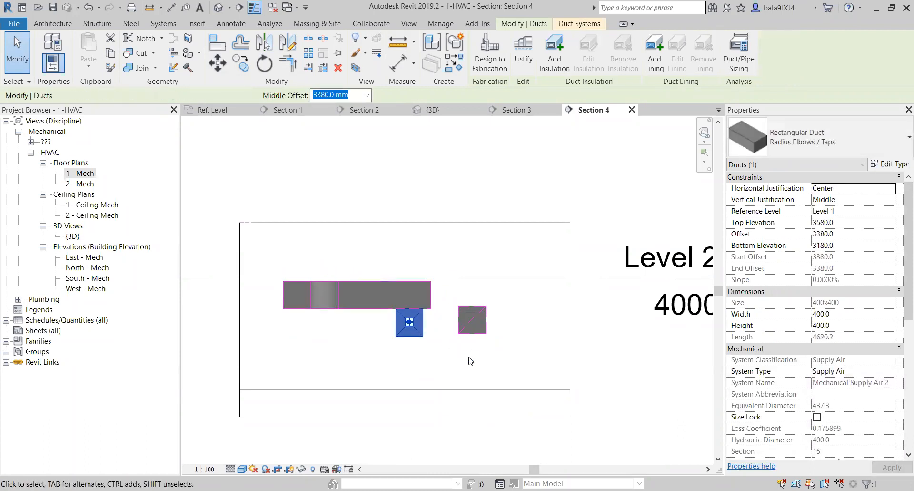
key("Down")
key("Down")
key("Down")
key("Down")
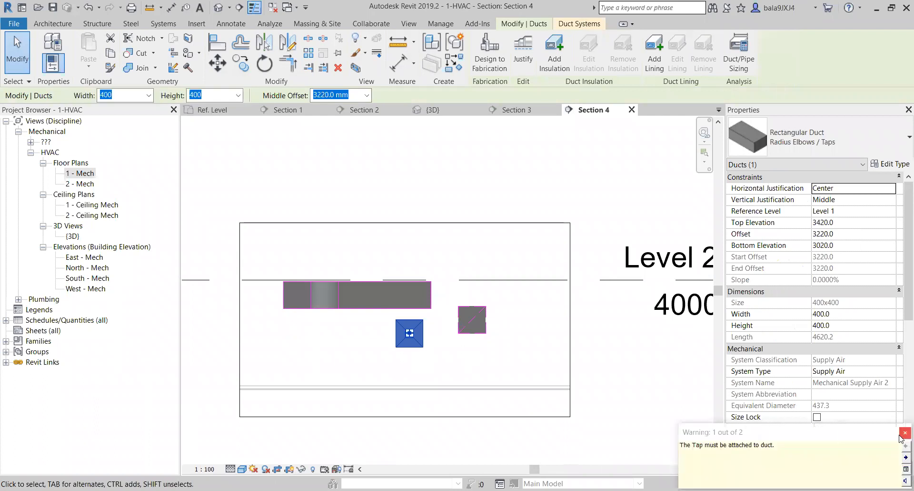
left_click(905, 432)
key("Escape")
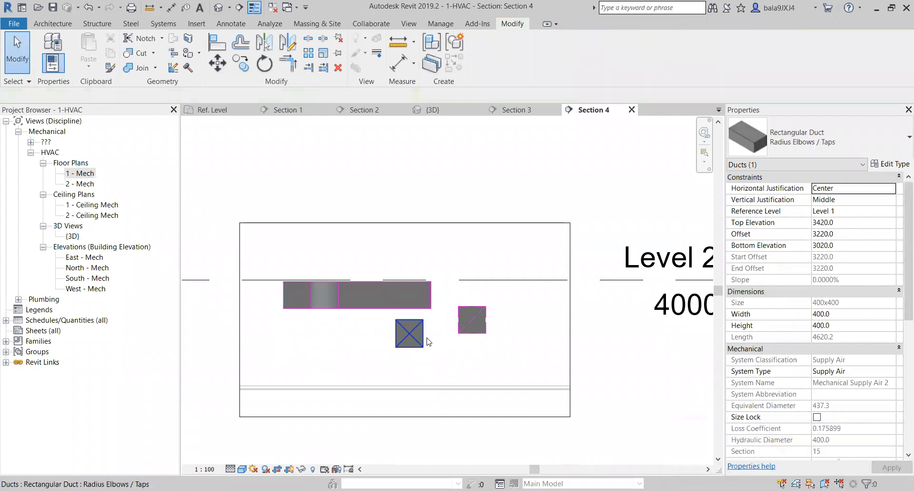
- Raise the 400x400 return main to a middle offset of 3780 mm, level with the crossing return duct
left_click(486, 317)
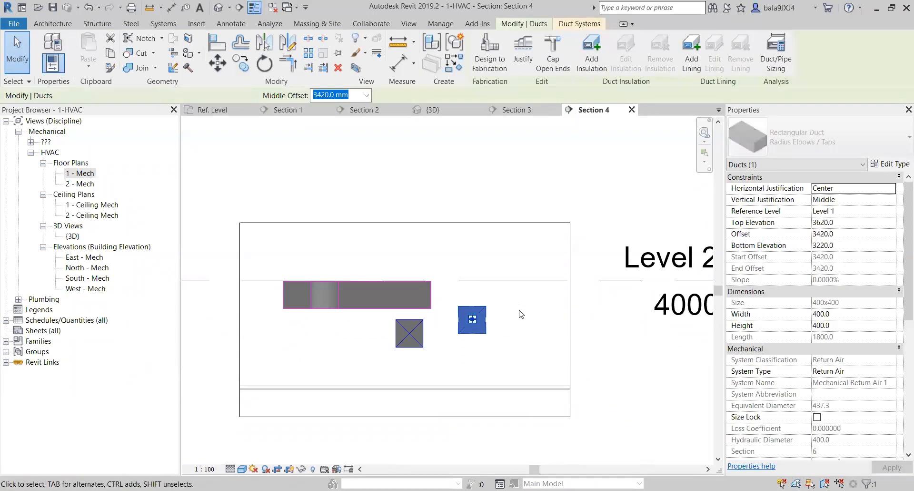
key("Up")
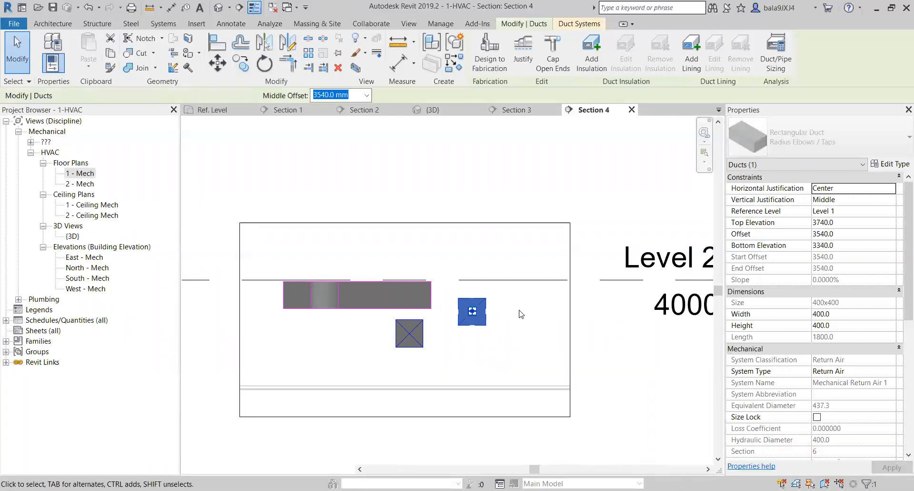
key("Up")
key("Up")
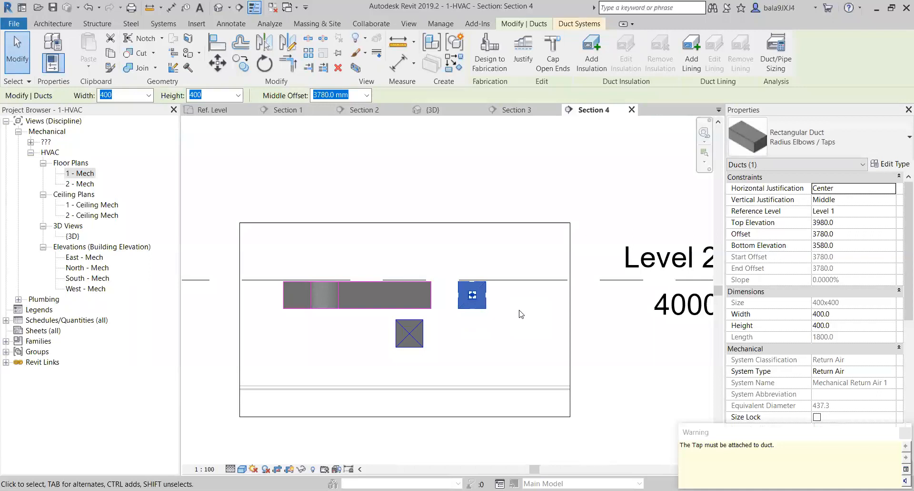
- Extend the open end of the crossing return duct to the return main to reconnect them
left_click(431, 300)
left_click_drag(432, 294, 468, 297)
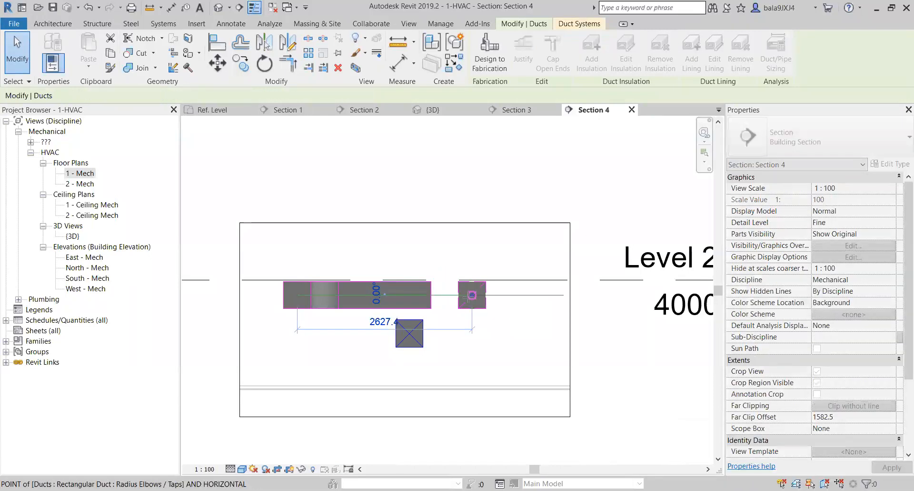
left_click(522, 315)
- Examine the reconnected return duct crossing, the supply main and the branch ducts in the 1 - Mech plan and the 3D view
double_click(85, 175)
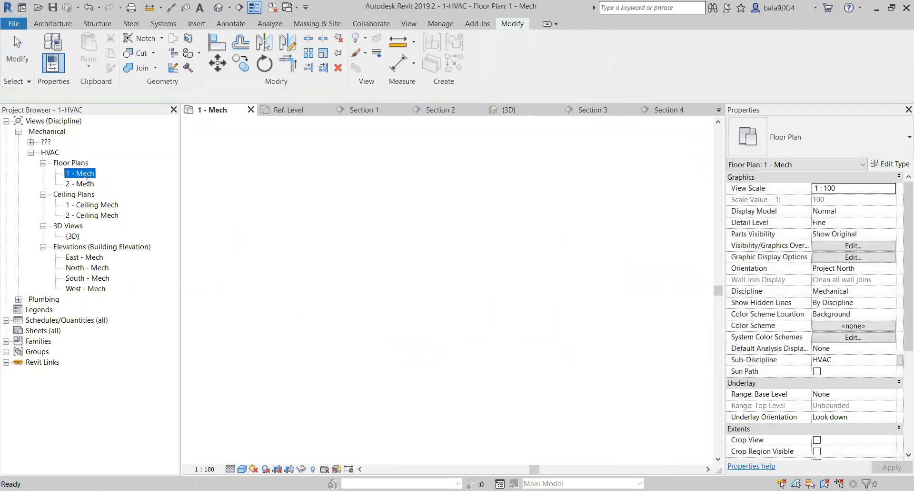
scroll(368, 251, "up", 3)
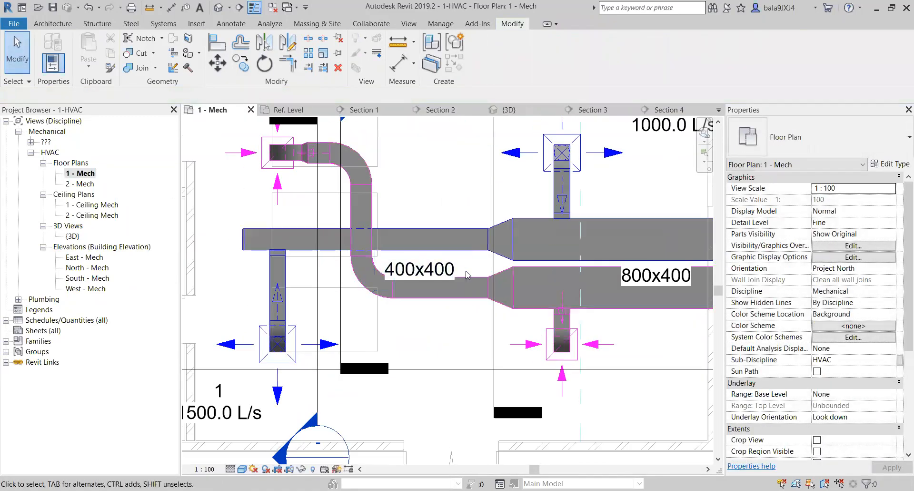
middle_click_drag(367, 251, 285, 306)
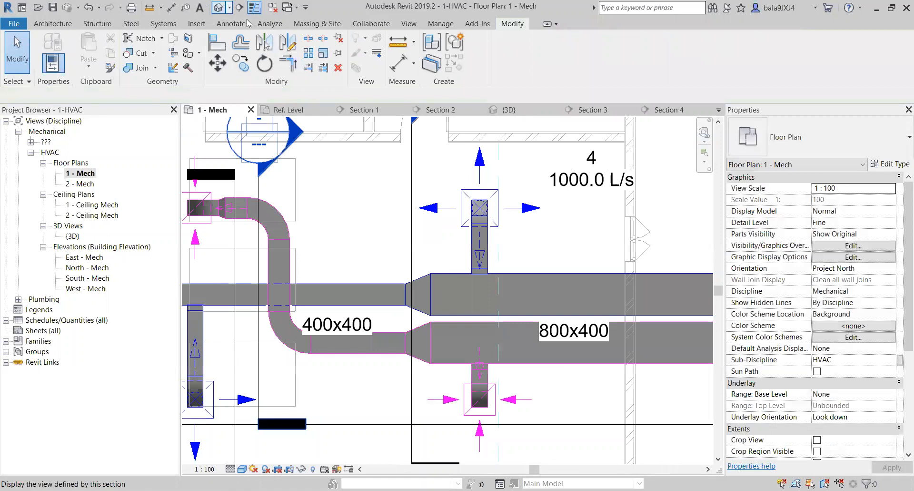
mouse_move(583, 324)
middle_mouse_down("ctrl")
mouse_move(576, 303)
mouse_move(572, 311)
middle_mouse_up("ctrl")
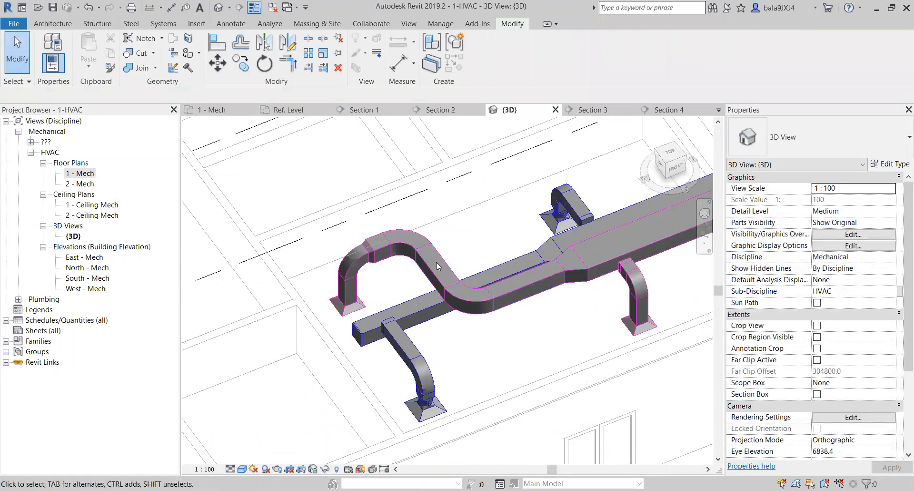
left_click(506, 316)
middle_click_drag(506, 316, 667, 242, "shift")
scroll(540, 324, "up", 3)
scroll(460, 296, "up", 2)
scroll(459, 296, "up", 2)
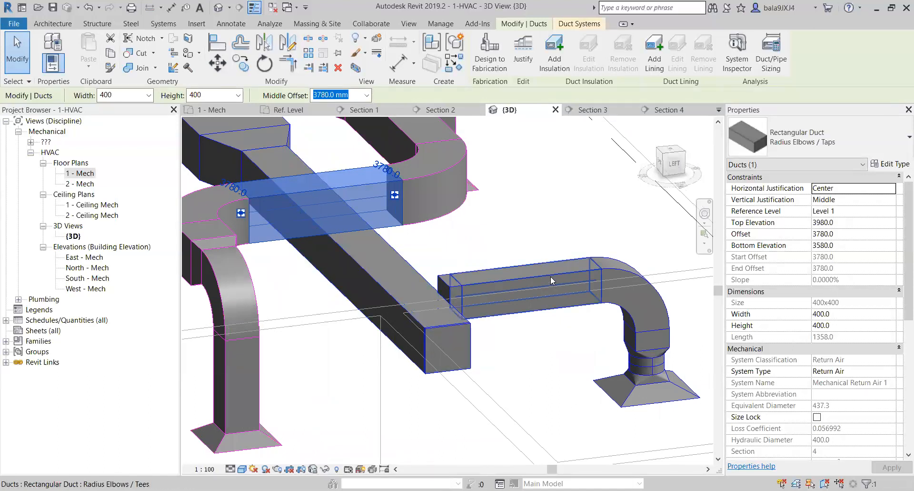
scroll(550, 275, "down", 1)
- In the 1 - Mech plan, move the Section 4 line beside the diffuser branches of the larger mains and open its view
double_click(89, 173)
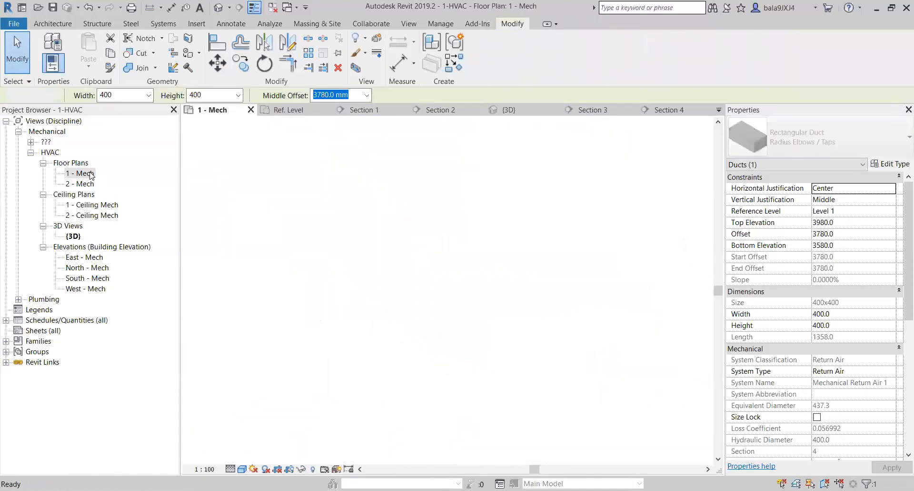
scroll(429, 296, "down", 2)
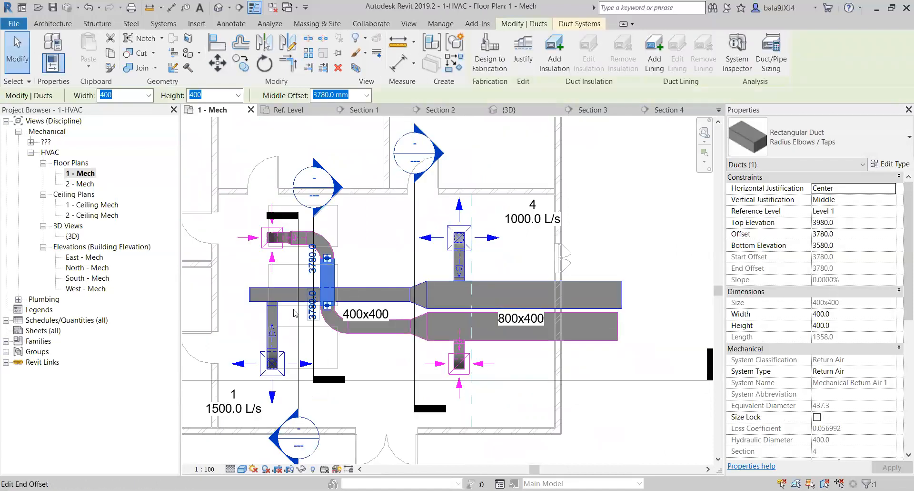
key("Escape")
left_click(314, 328)
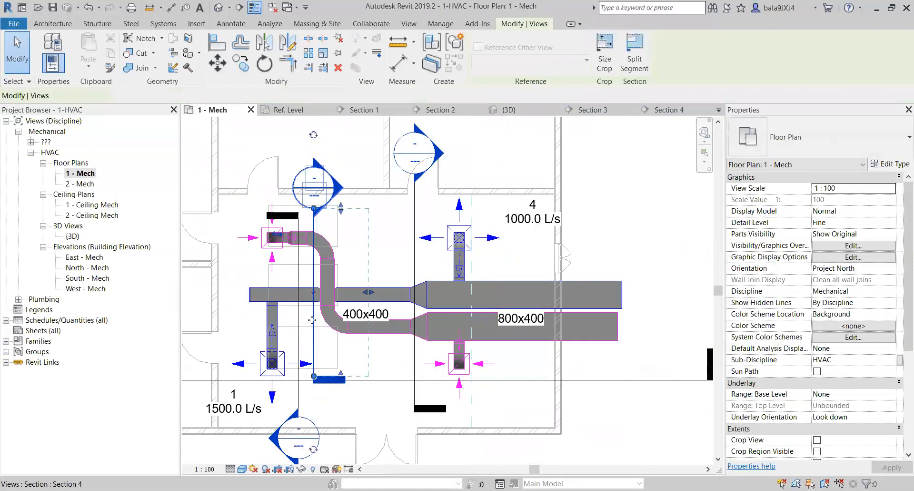
left_click_drag(315, 328, 428, 322)
right_click(431, 322)
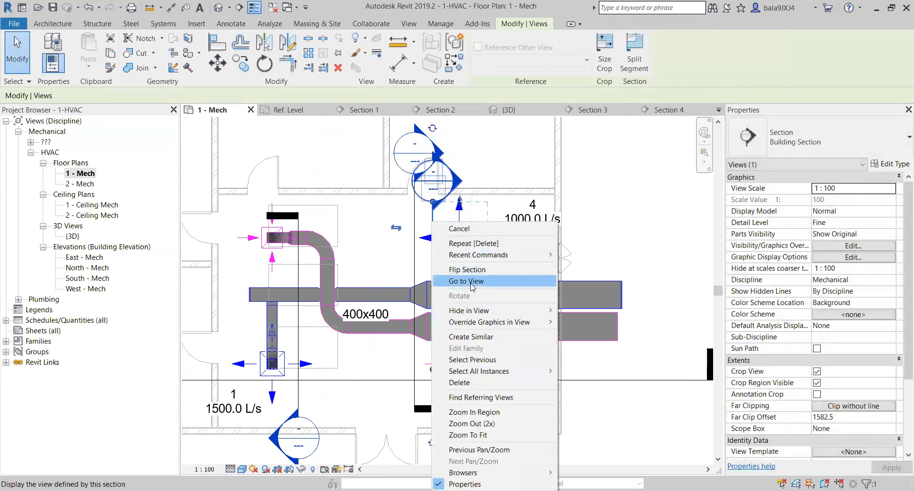
left_click(471, 281)
scroll(370, 320, "up", 1)
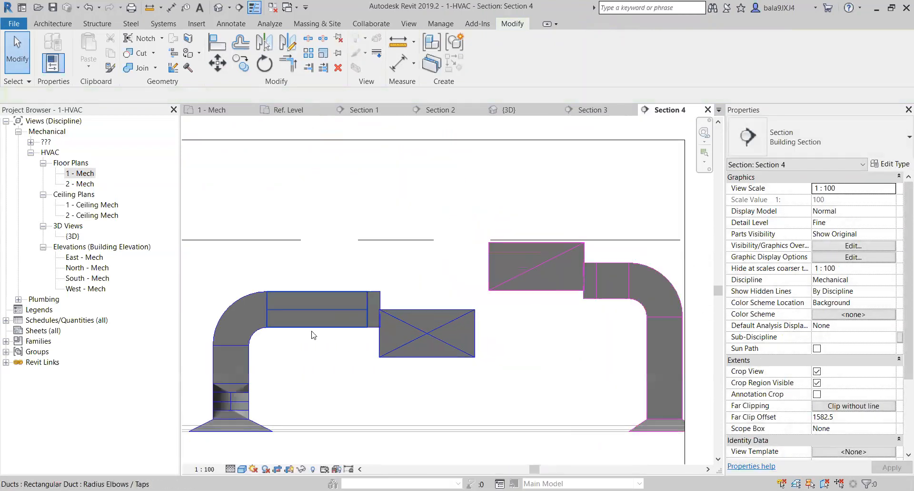
- Move the 300x300 supply branch duct down 200 mm to the midpoint of the supply main's side
left_click(327, 329)
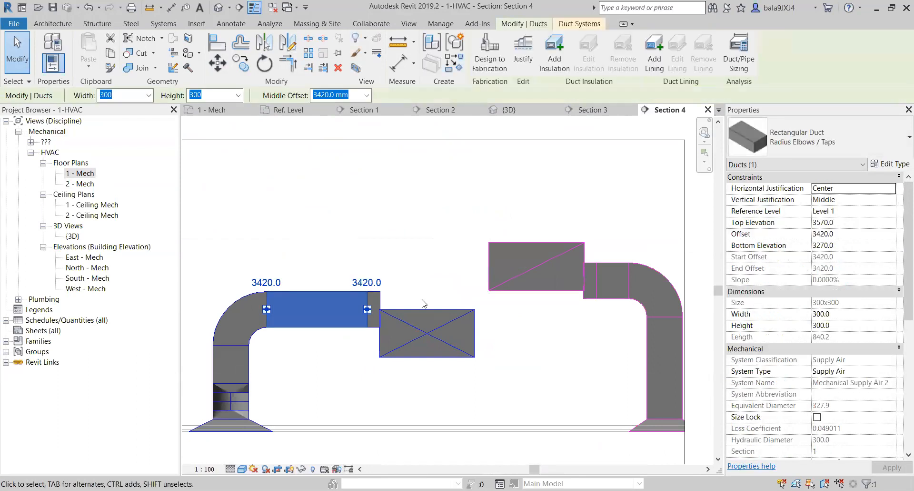
left_click(213, 61)
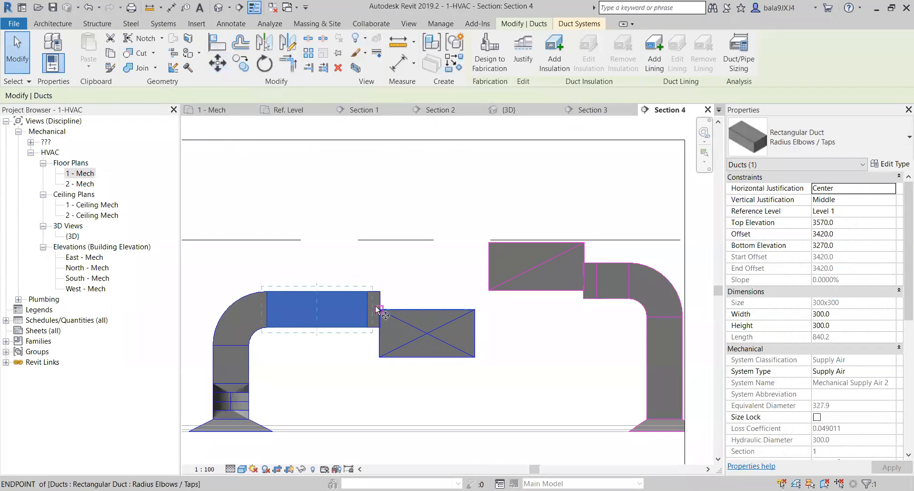
left_click(383, 308)
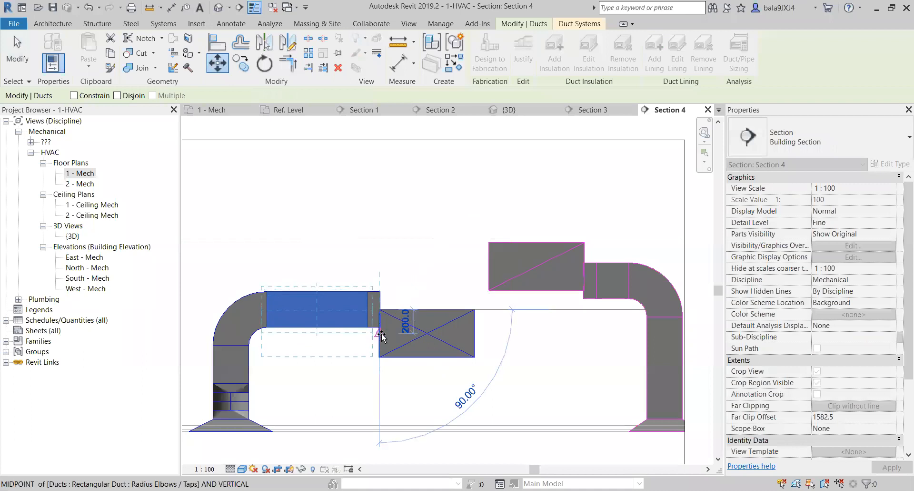
left_click(382, 334)
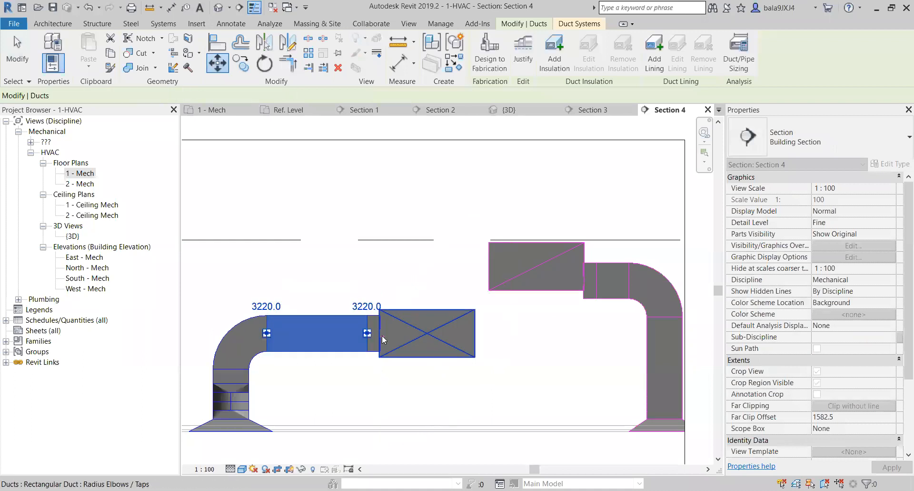
key("Escape")
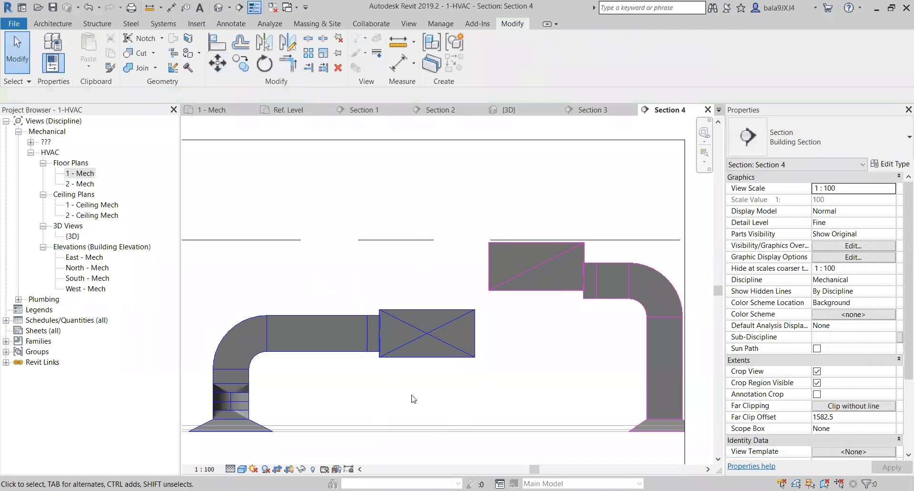
- Raise the 300x300 return branch duct to a middle offset of 3770 mm, within the height of the return main
middle_click_drag(538, 302, 440, 327)
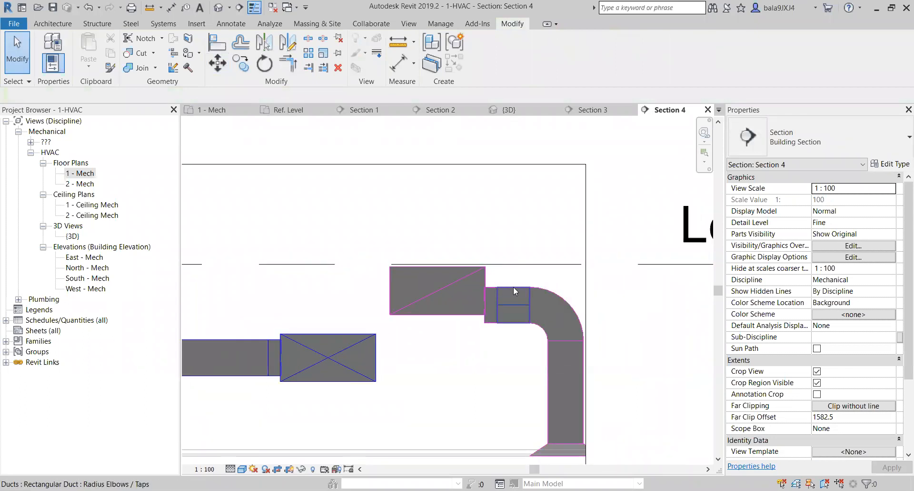
left_click(514, 289)
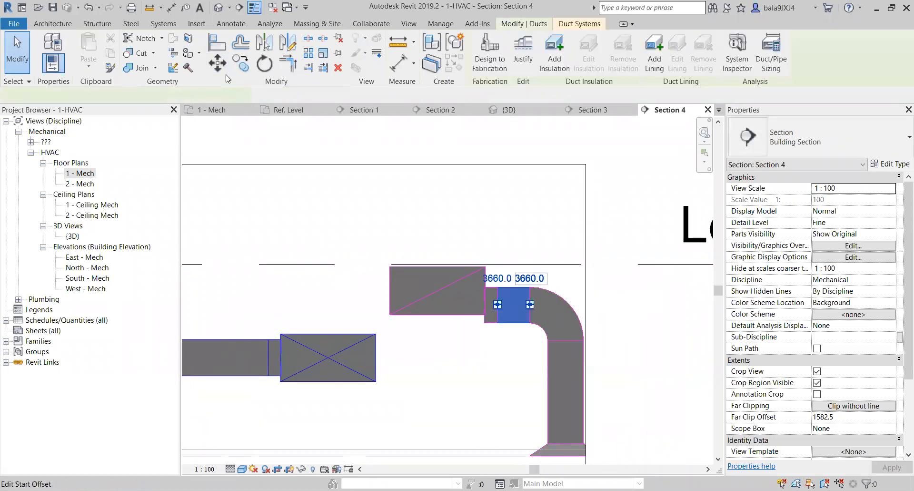
key("m")
key("v")
left_click(485, 304)
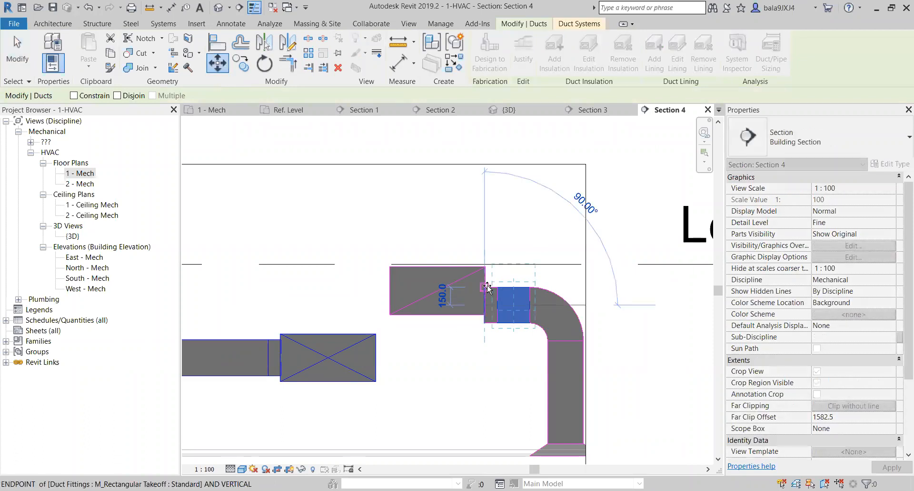
left_click(487, 288)
left_click(491, 348)
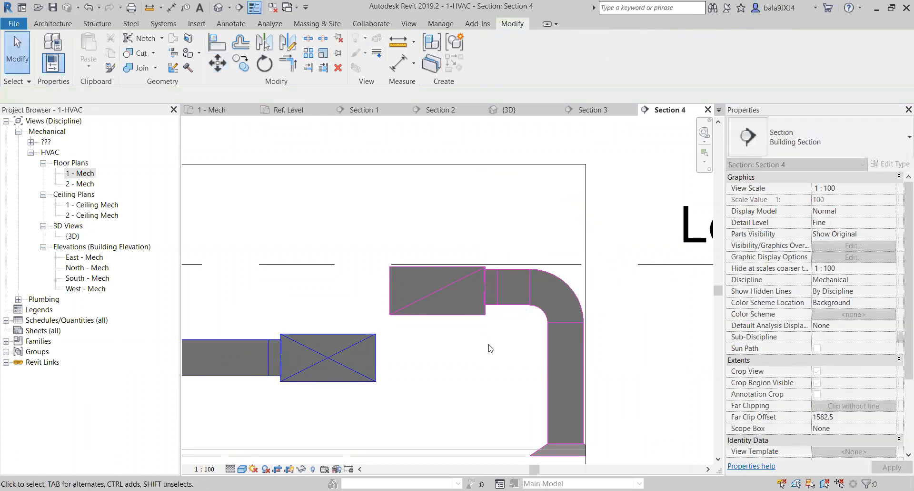
left_click(513, 307)
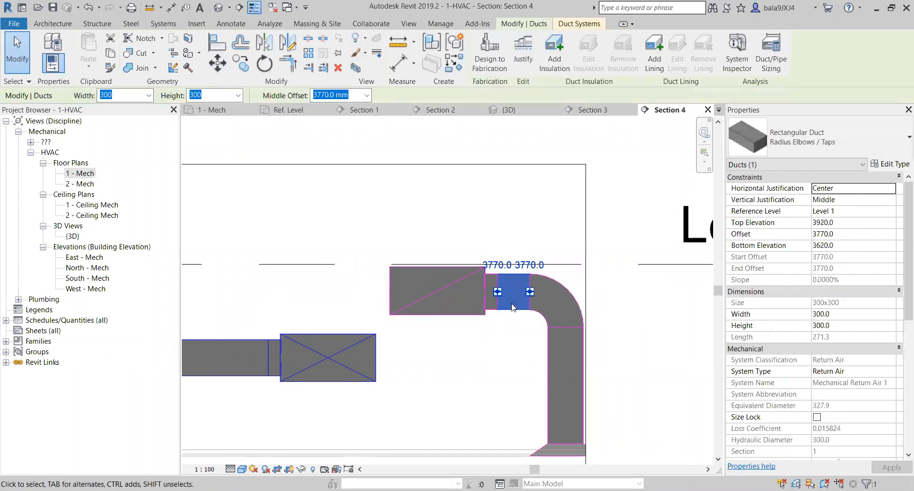
left_click(511, 324)
- From the 1 - Mech plan, open the view of the Section 3 line beside the diffuser branches of the smaller mains
scroll(560, 288, "down", 3)
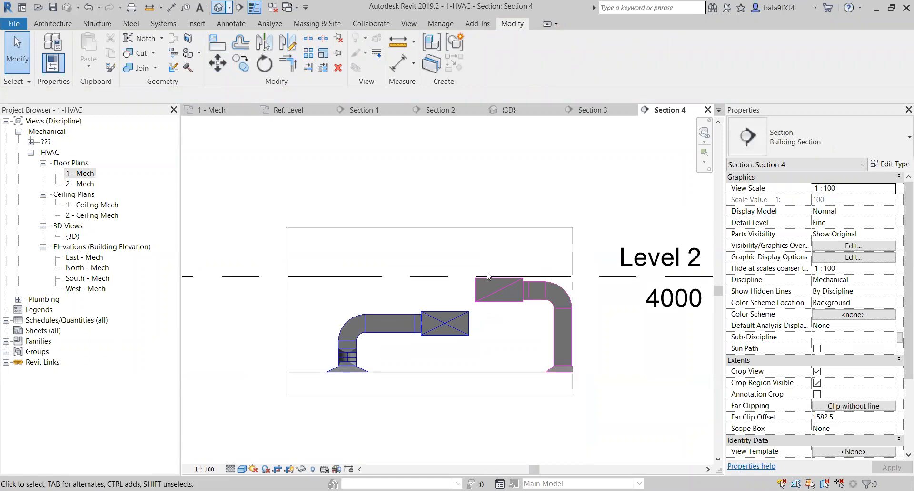
middle_click_drag(470, 198, 518, 321)
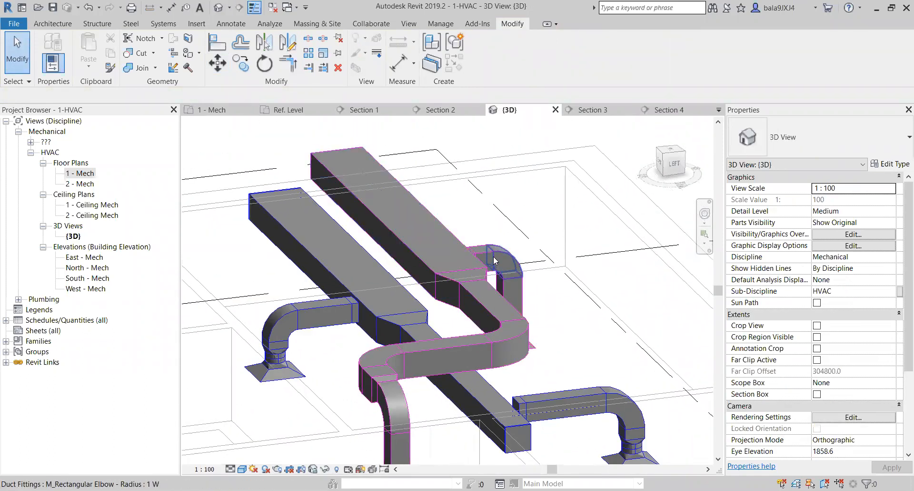
double_click(80, 173)
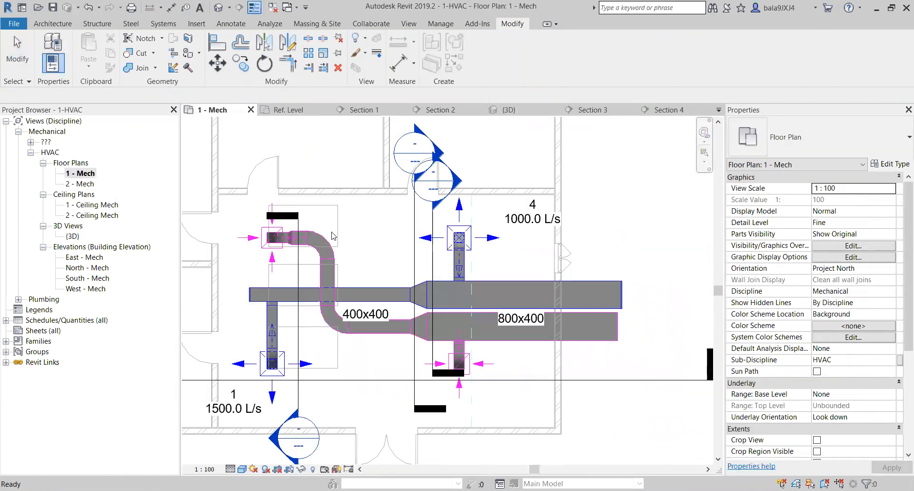
left_click(299, 330)
right_click(300, 326)
left_click(371, 115)
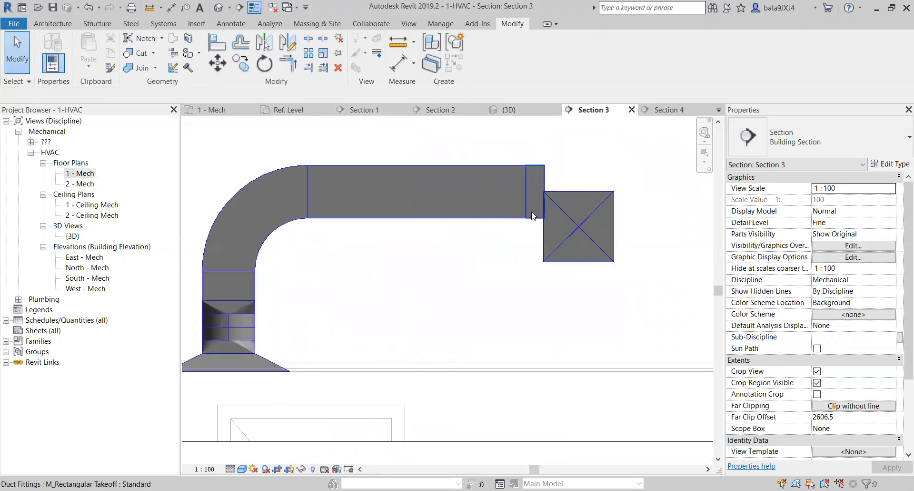
- Try to lower the 300x300 supply branch duct in small increments to the mid-height of the supply main in Section 3
left_click(493, 224)
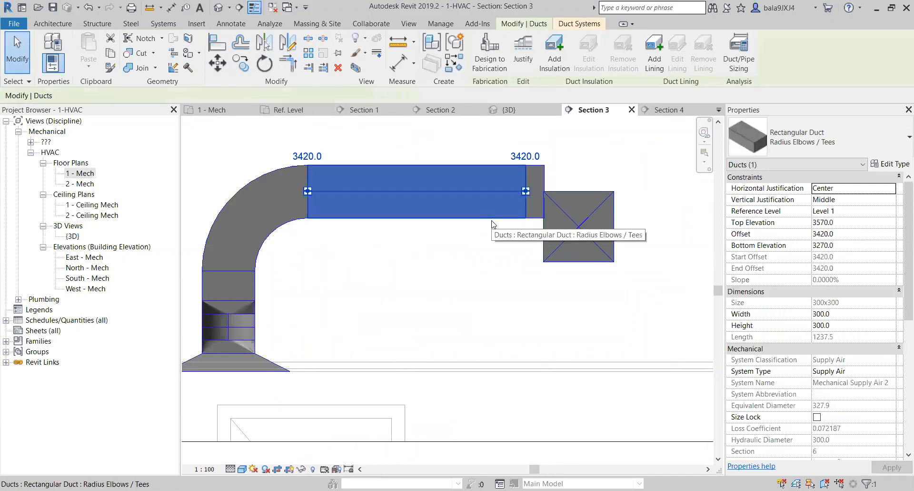
key("Down")
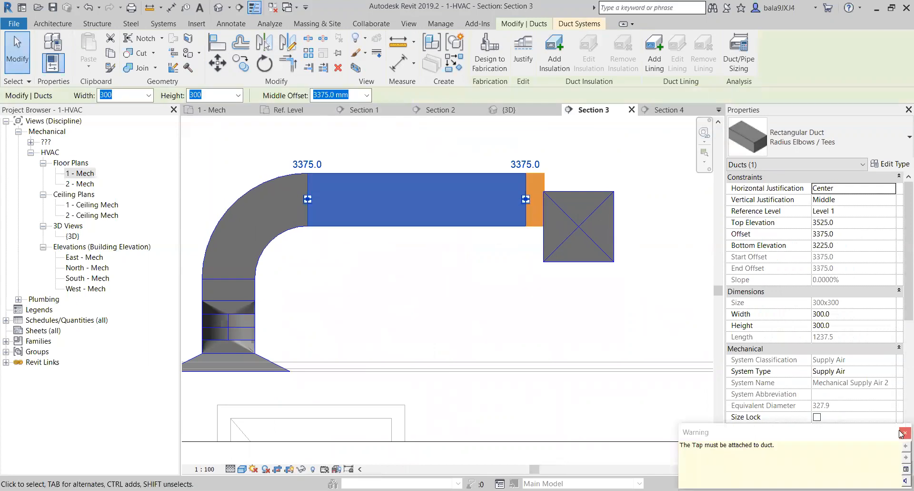
key("Down")
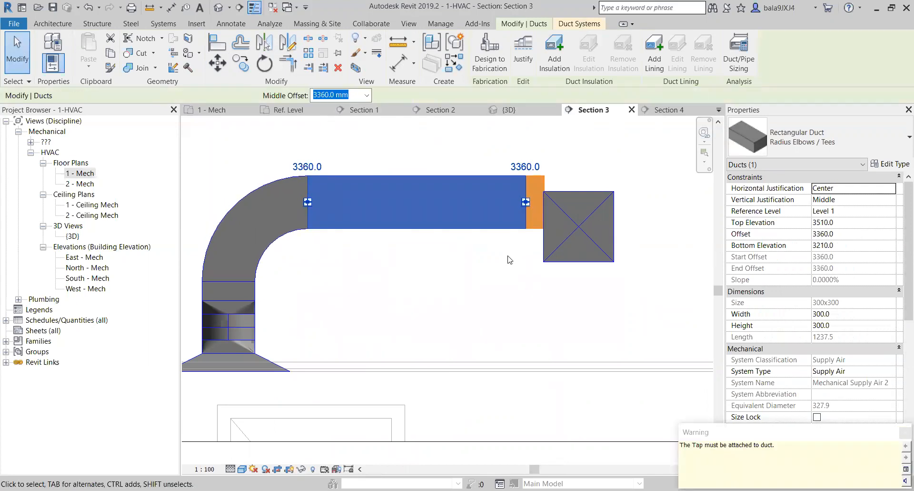
key("Down")
key("Down")
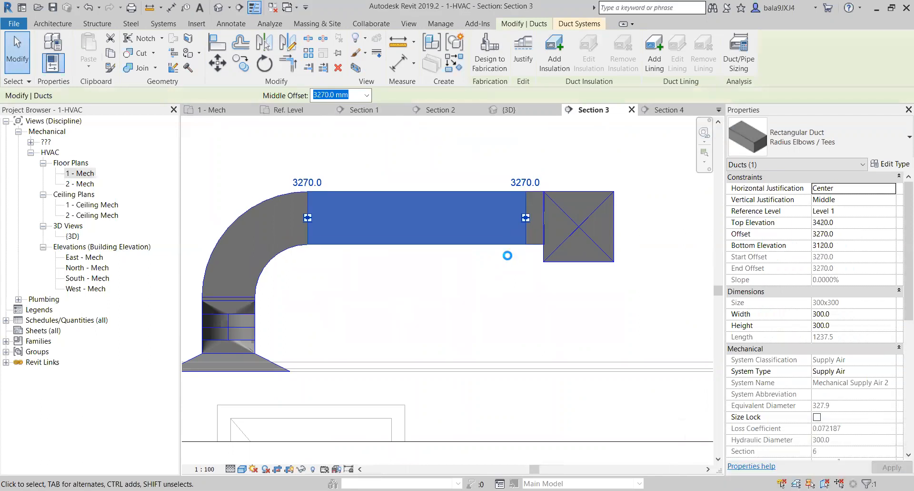
key("Down")
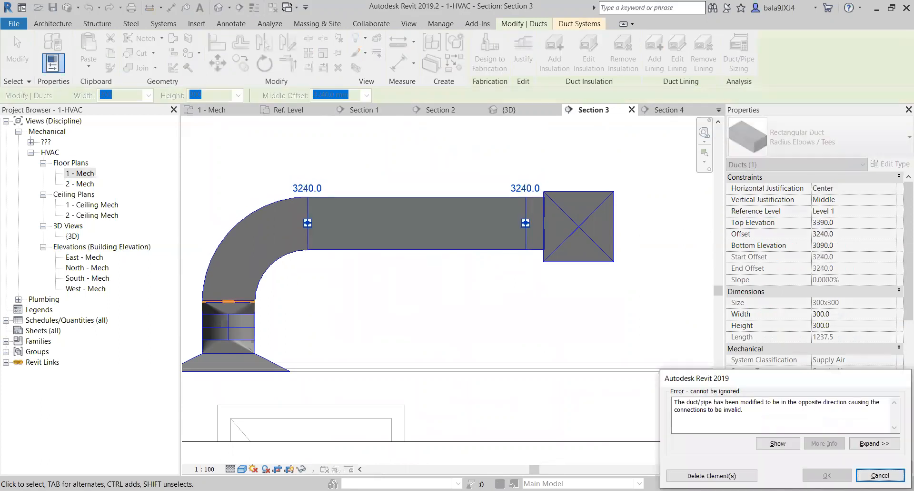
left_click(885, 476)
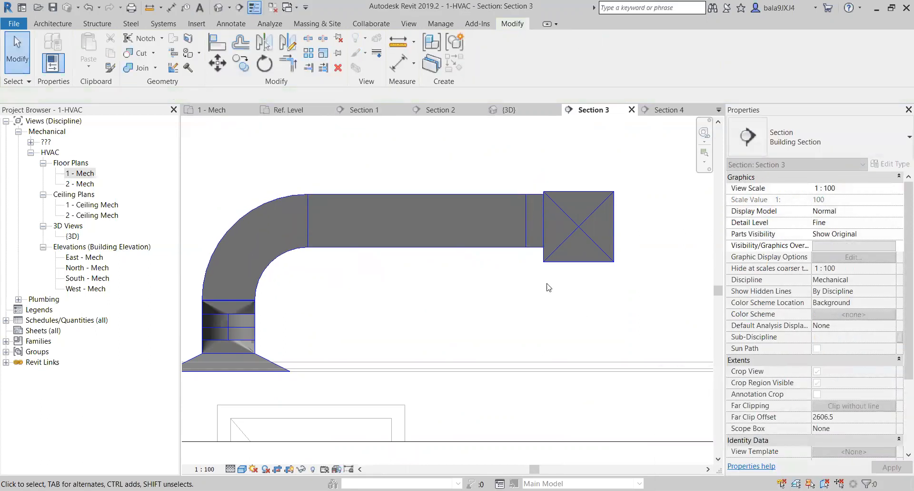
- Set the 300x300 supply branch duct's middle offset to 3260 mm in Section 3
left_click(432, 193)
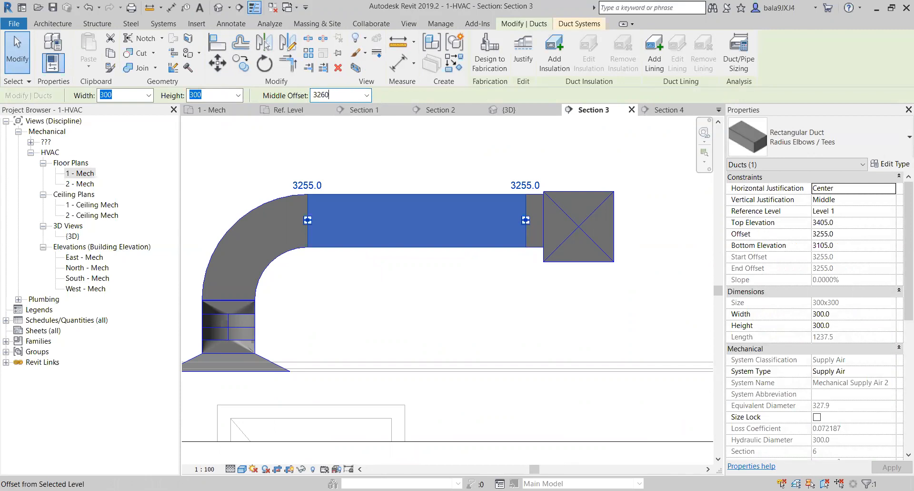
key("Return")
left_click(479, 296)
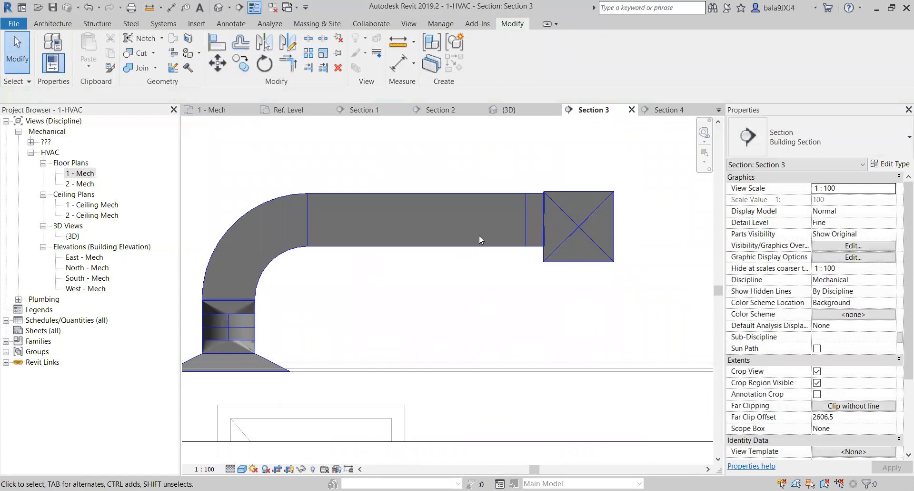
left_click(485, 251)
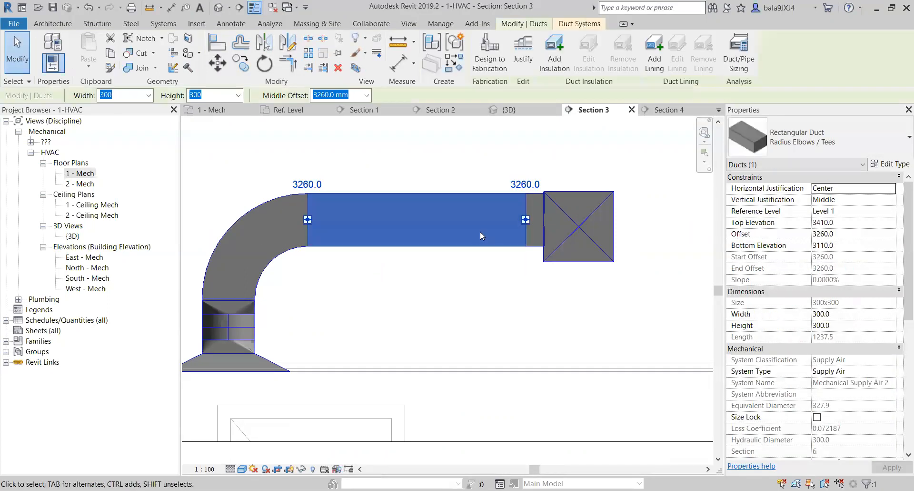
double_click(313, 96)
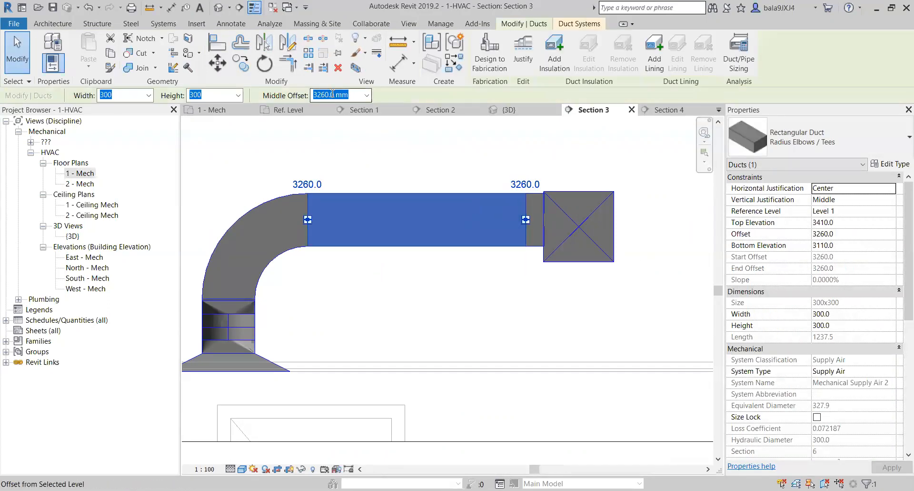
key("Escape")
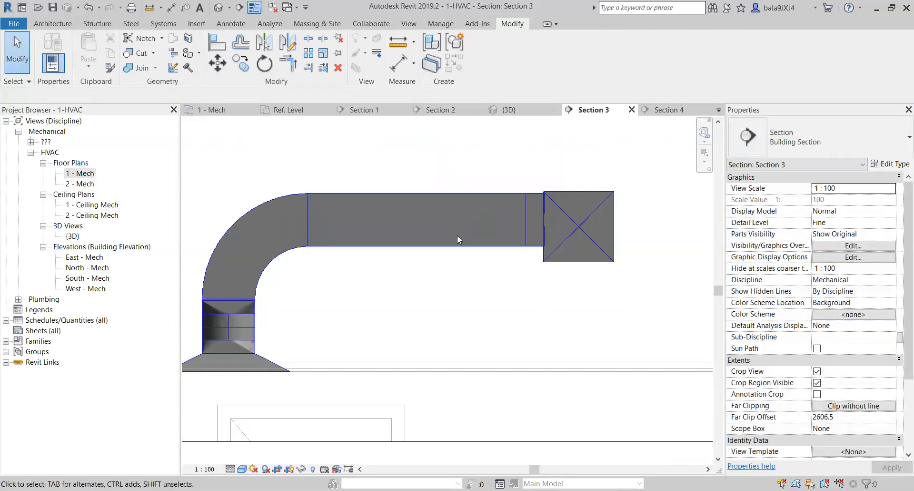
key("Escape")
- Examine the branch connections, the return duct crossing and the vertical duct drops at the diffusers in the 3D view
left_click(219, 8)
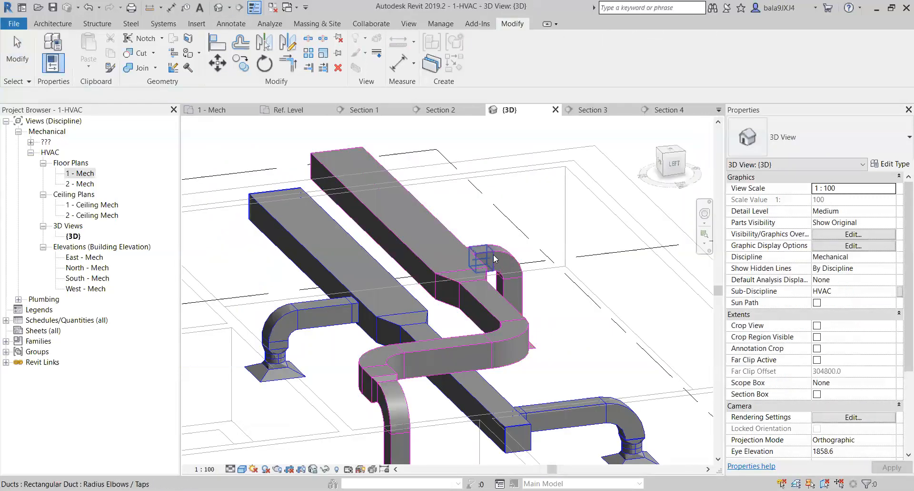
middle_click_drag(546, 305, 430, 262, "shift")
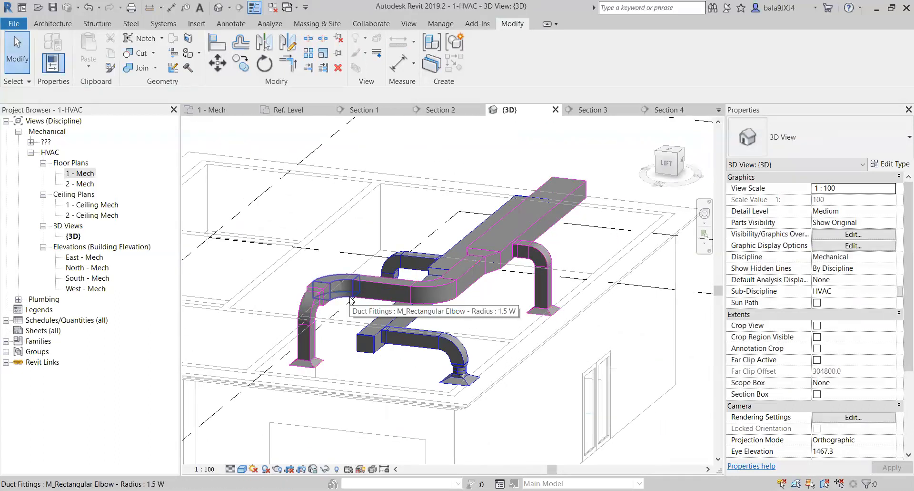
scroll(358, 301, "up", 3)
scroll(358, 302, "down", 2)
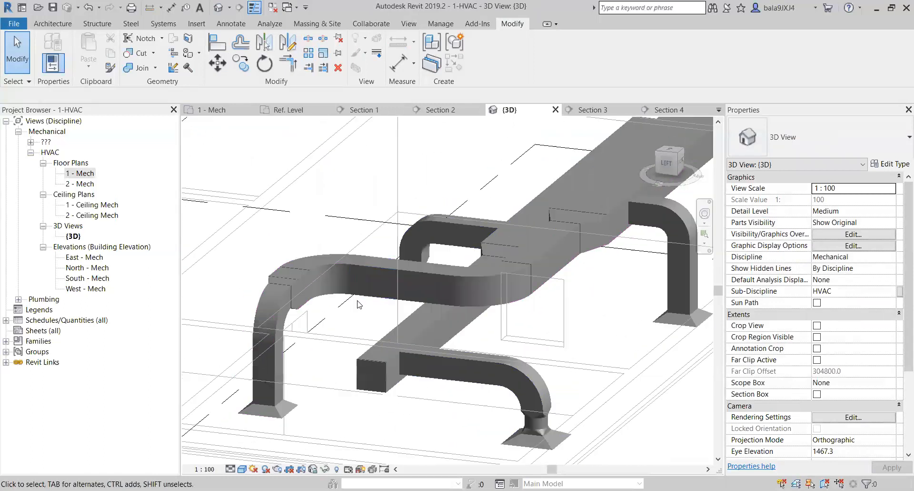
scroll(572, 315, "up", 3)
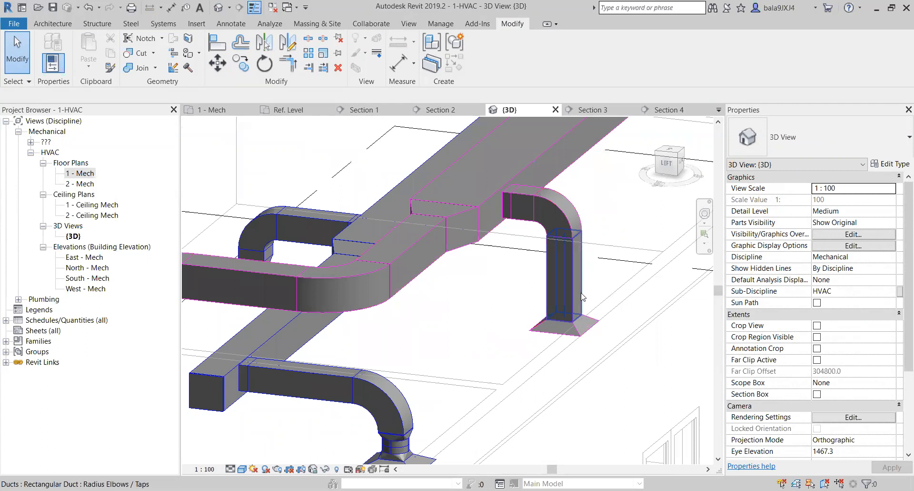
scroll(575, 276, "up", 3)
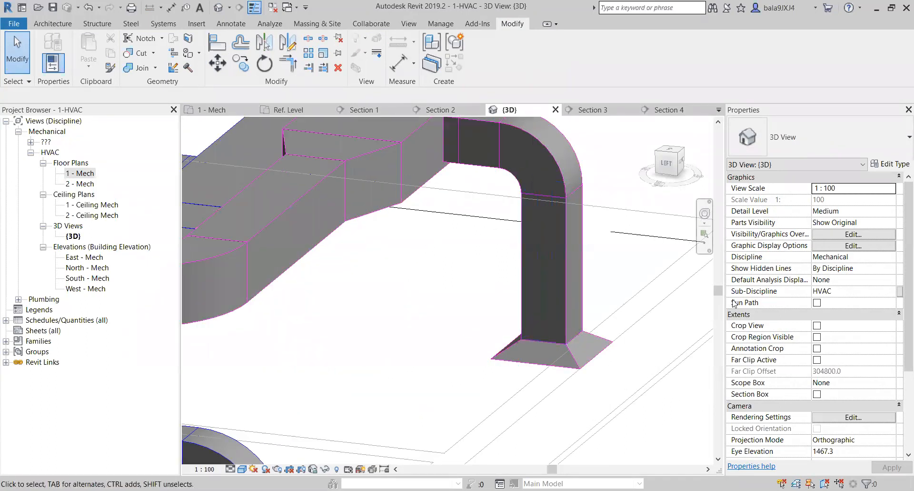
- Convert the rigid connections at both return diffusers to round flex duct with a maximum length of 300 mm
left_click(172, 24)
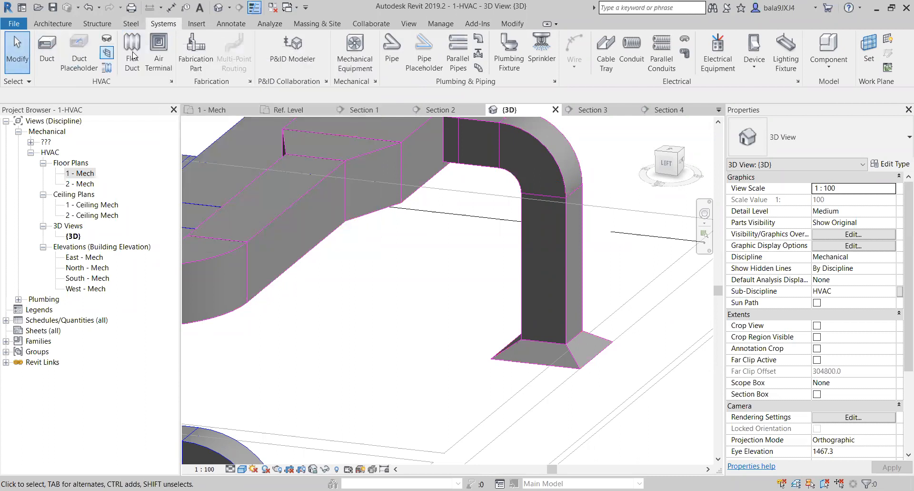
left_click(63, 27)
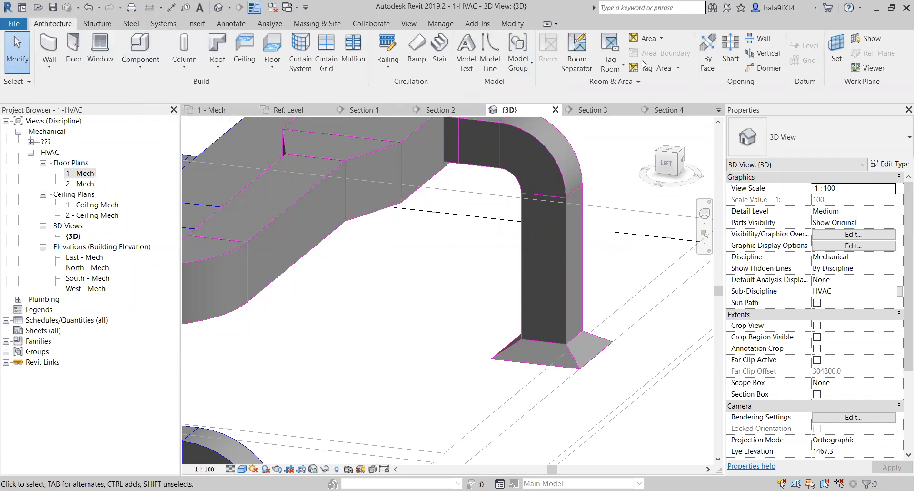
left_click(172, 25)
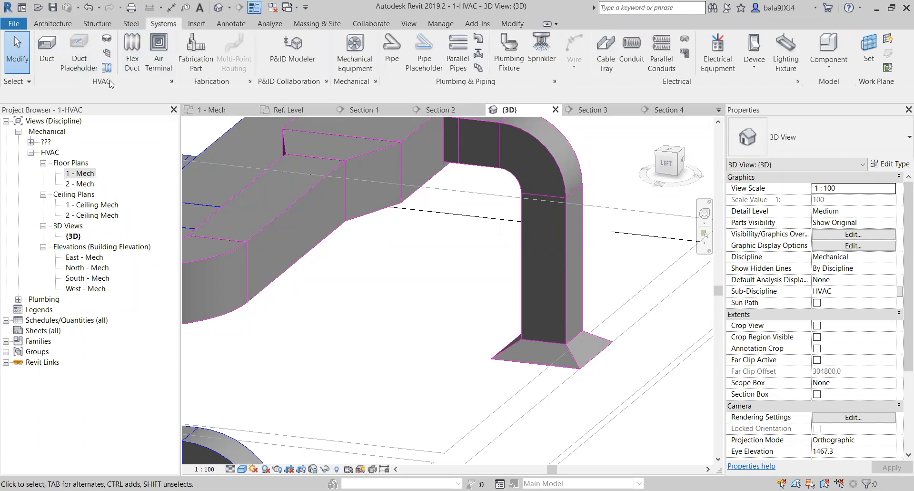
middle_click_drag(467, 226, 467, 281)
scroll(464, 276, "down", 3)
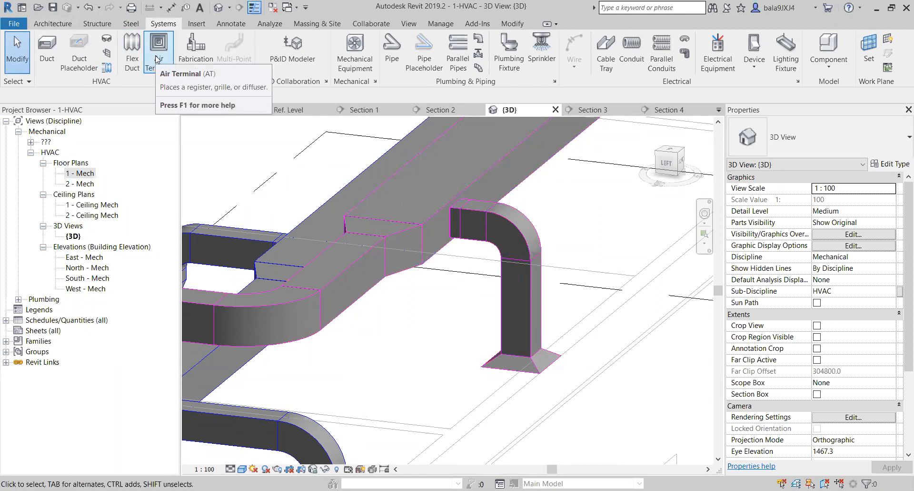
left_click(107, 69)
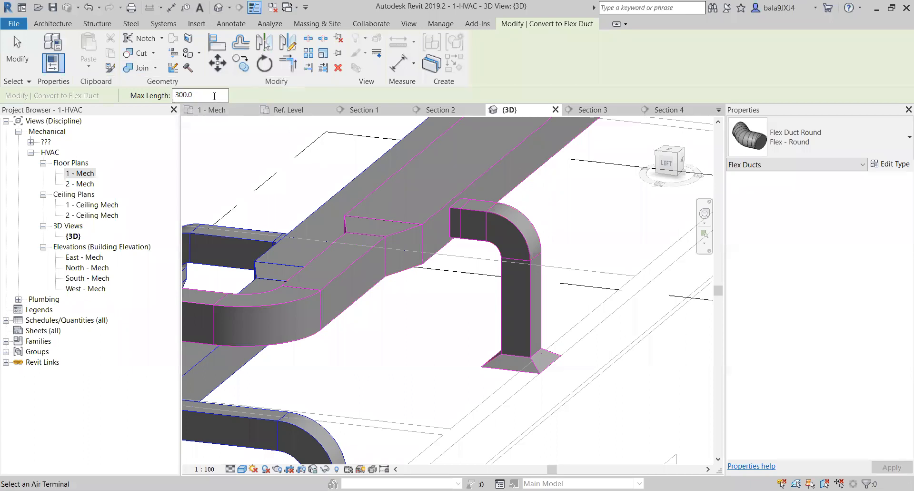
left_click(503, 372)
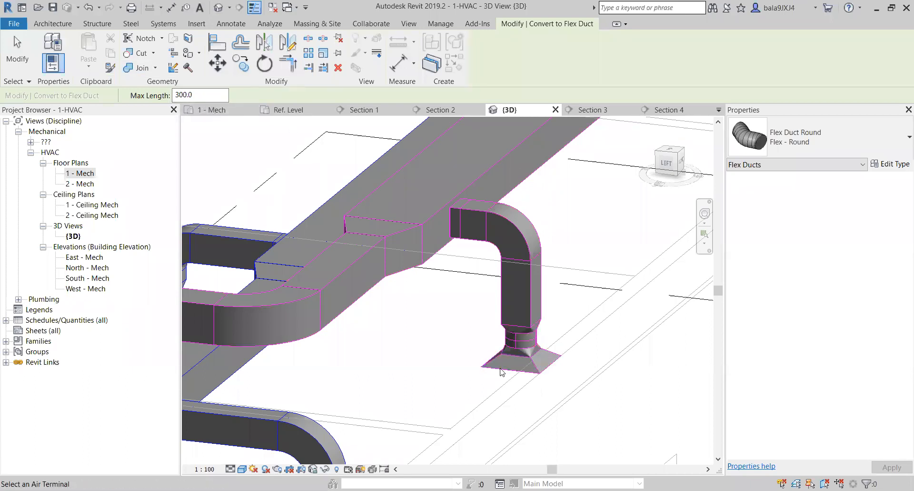
scroll(544, 350, "down", 5)
middle_click_drag(408, 348, 228, 367, "shift")
left_click(380, 431)
key("Escape")
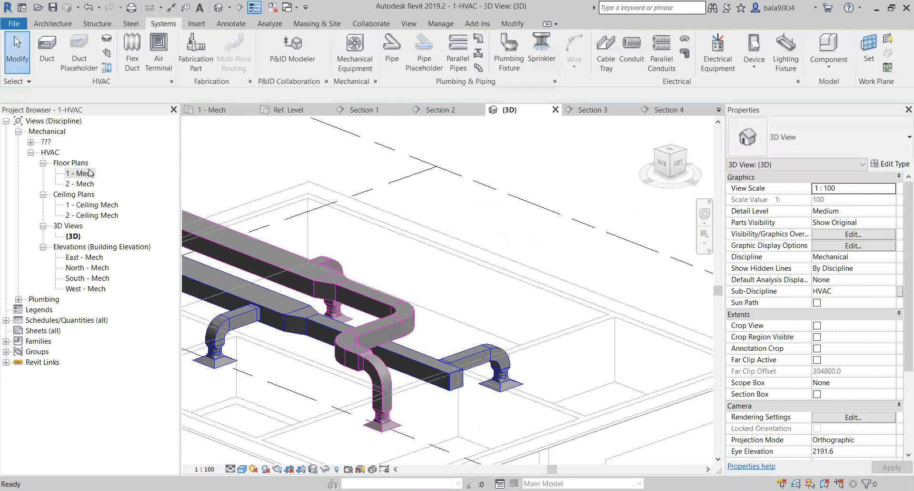
- In the 1 - Mech plan, copy the return diffuser beside the 800x400 return main to a spot beside the 400x400 return duct
double_click(86, 173)
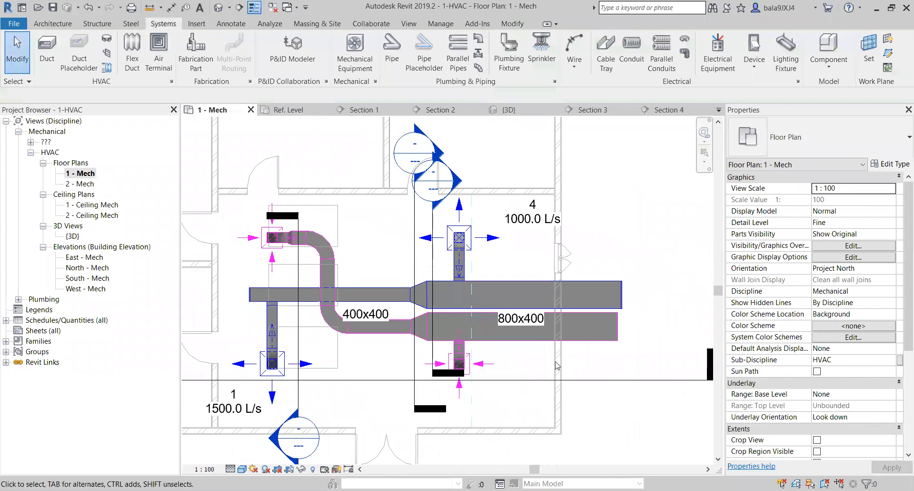
middle_click_drag(543, 367, 493, 340)
left_click(439, 337)
key("c")
key("c")
left_click(420, 336)
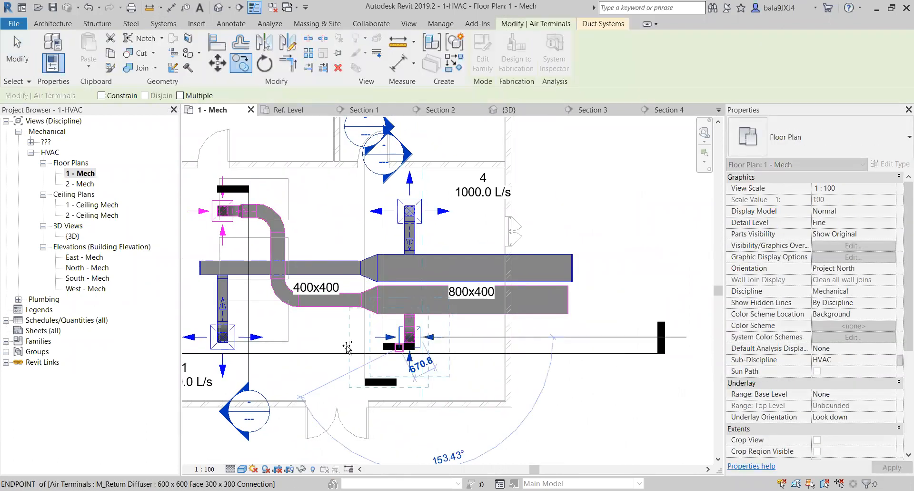
left_click(325, 344)
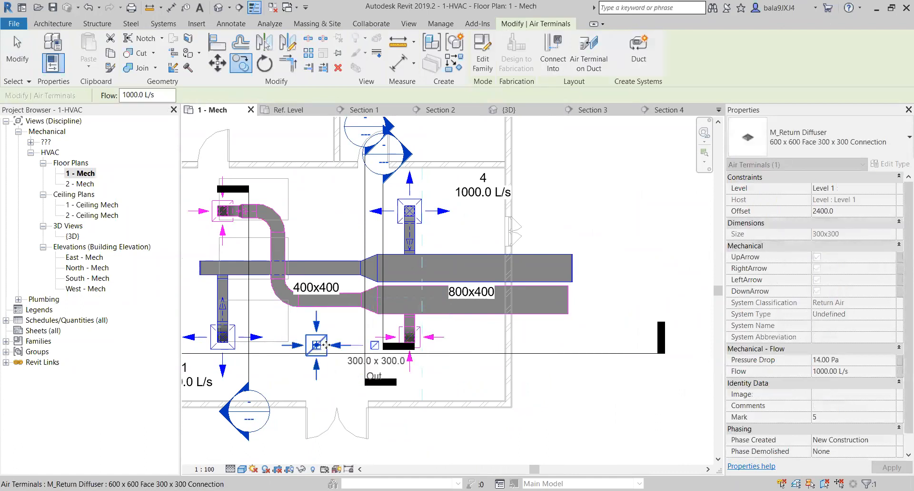
key("Escape")
- Draw a 400x400 return branch duct at a 3780 mm middle offset connecting the 400x400 return duct to the copied diffuser
scroll(339, 333, "up", 3)
scroll(340, 273, "up", 5)
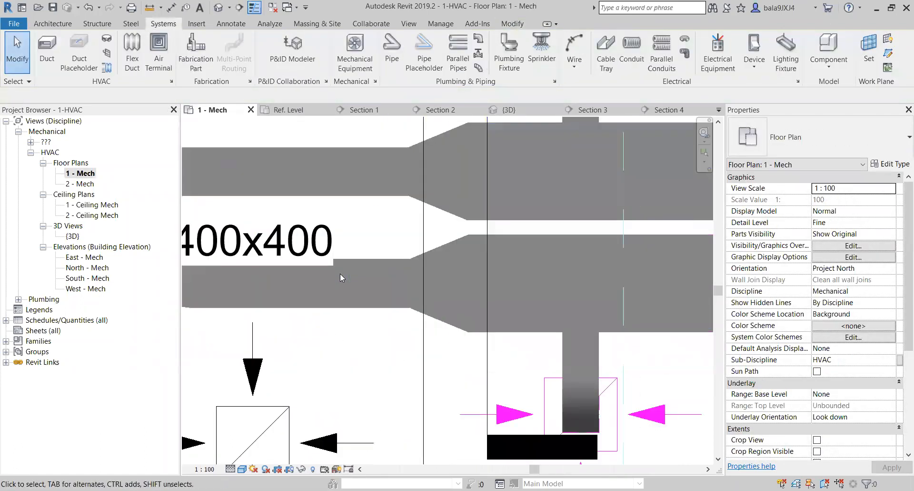
scroll(322, 355, "down", 3)
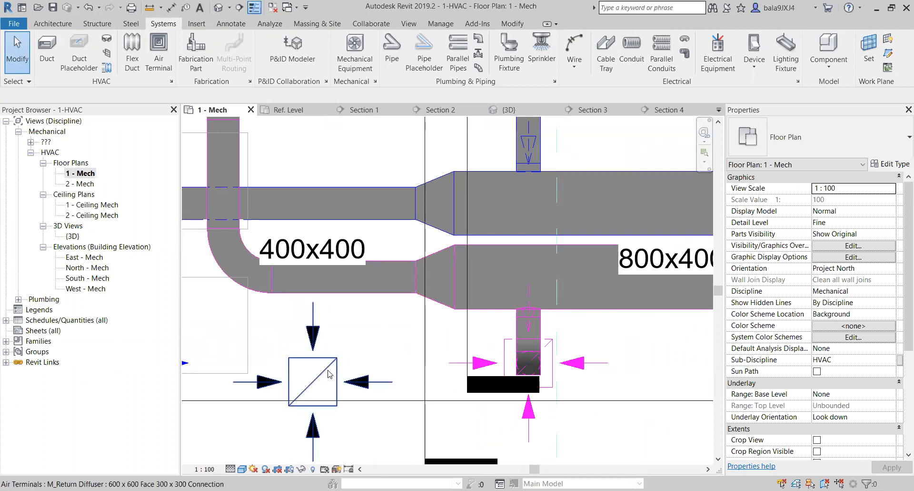
right_click(330, 294)
left_click(376, 137)
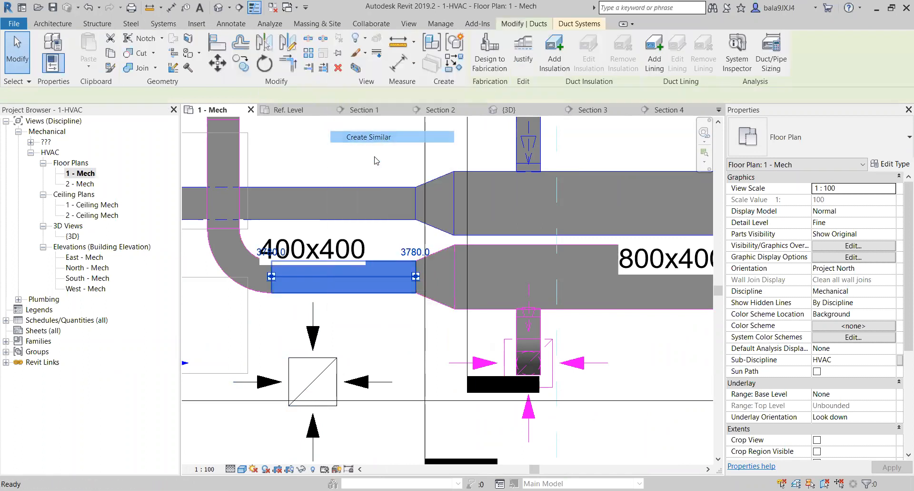
left_click(312, 293)
left_click(313, 302)
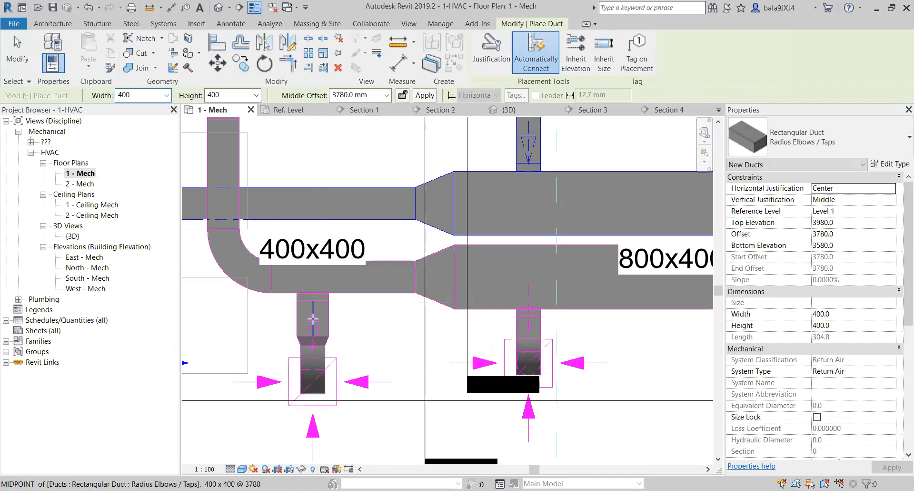
key("Escape")
key("Escape")
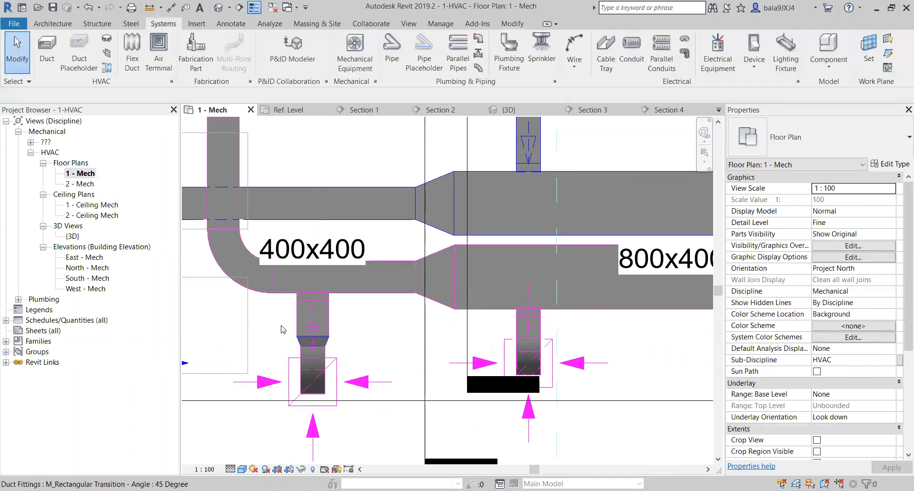
- Delete the rigid transition and duct drop between the new return branch and the copied return diffuser
scroll(297, 334, "up", 1)
left_click_drag(337, 408, 339, 429)
key("Delete")
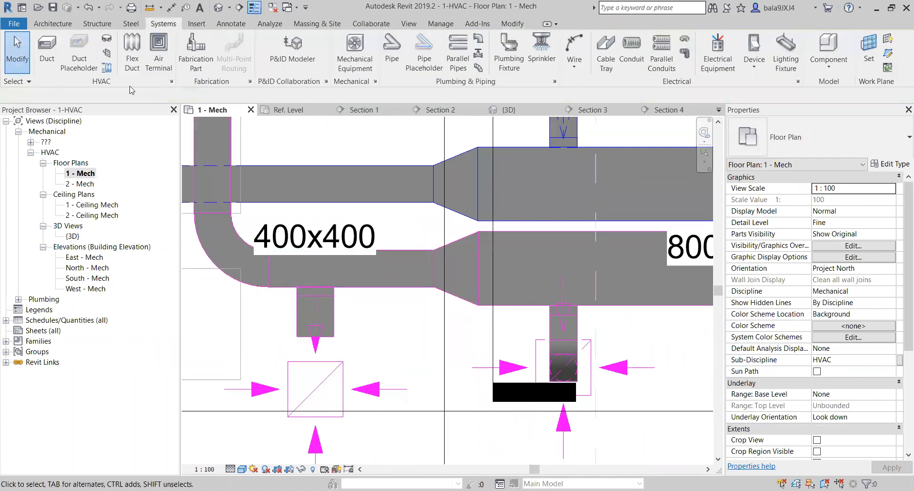
- Draw a 300 mm diameter round flex duct from the open end of the return branch to the centre of the copied return diffuser
left_click(133, 61)
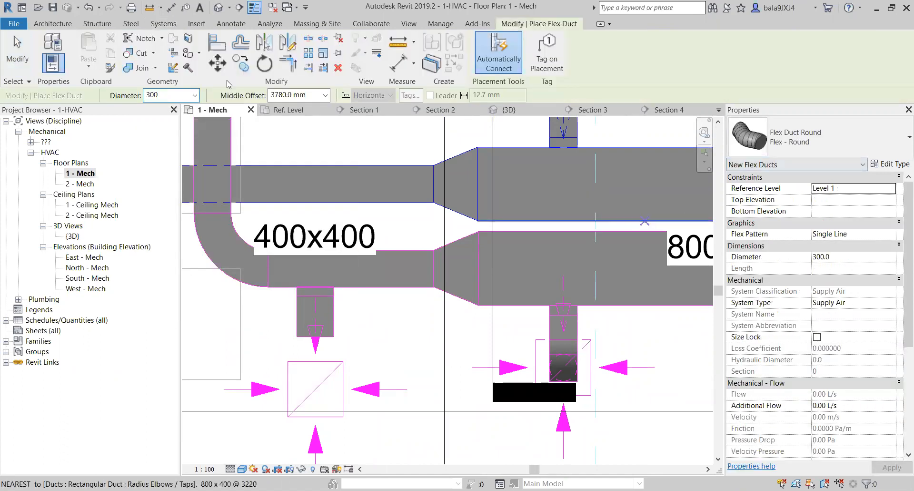
left_click(315, 332)
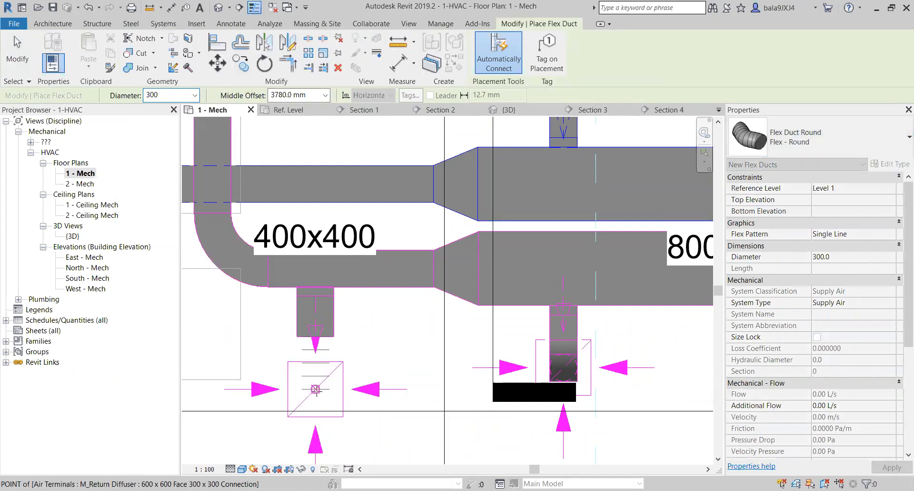
left_click(316, 389)
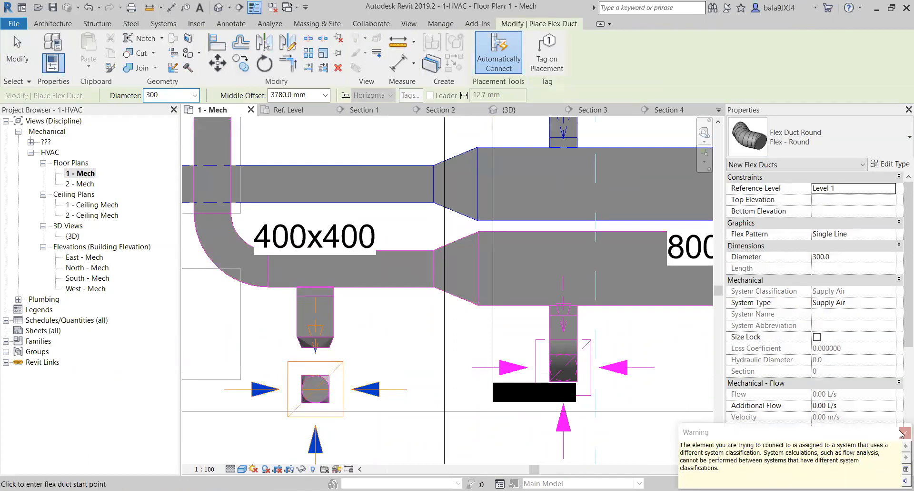
- In the 3D view, set the system type of the new round flex duct to Return Air
left_click(219, 7)
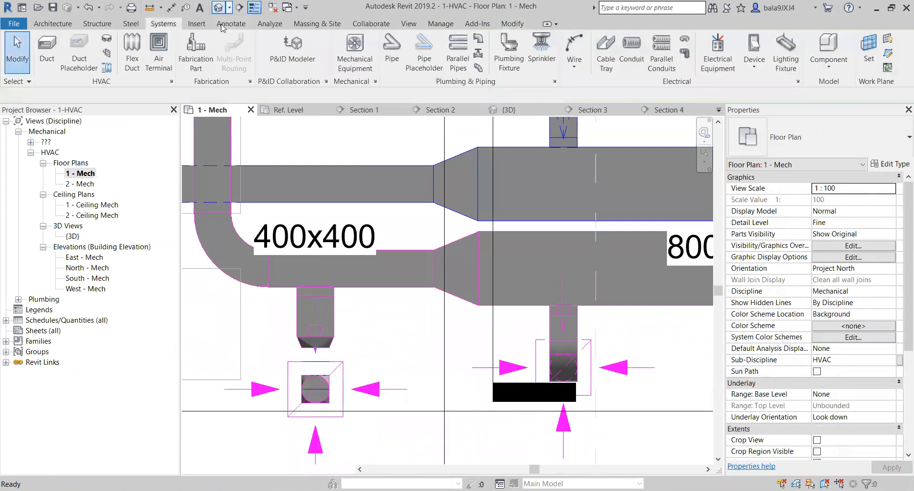
middle_click_drag(403, 353, 366, 301, "shift")
scroll(447, 329, "up", 3)
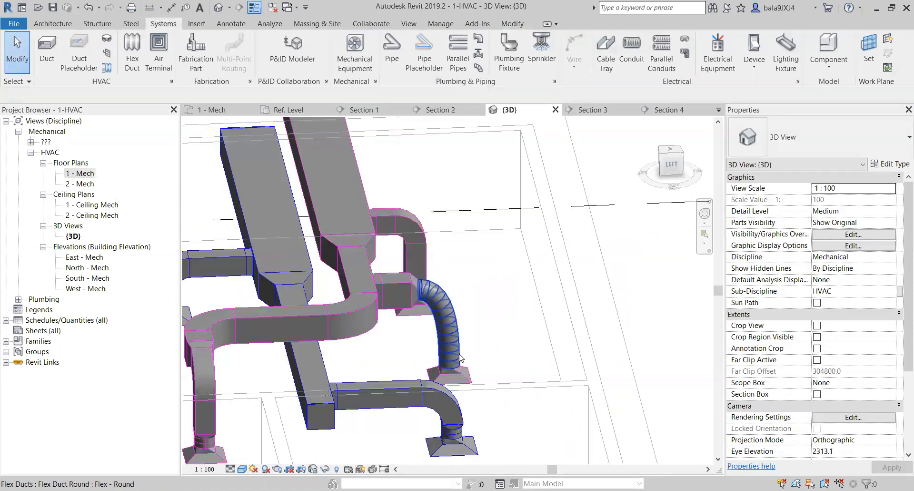
scroll(449, 331, "up", 3)
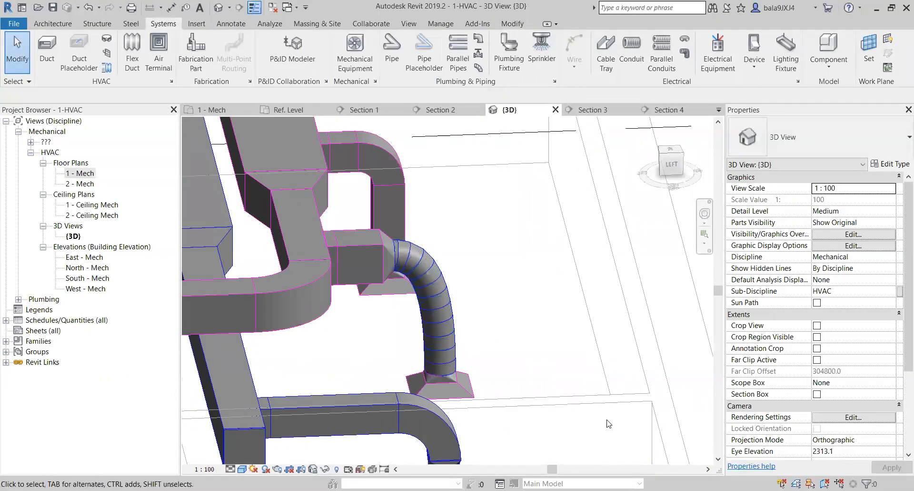
scroll(525, 404, "up", 1)
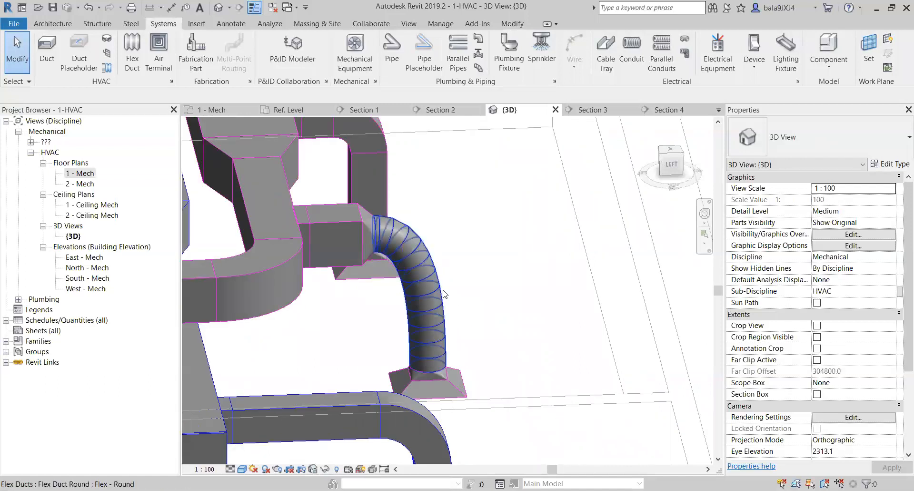
left_click(893, 305)
left_click(893, 305)
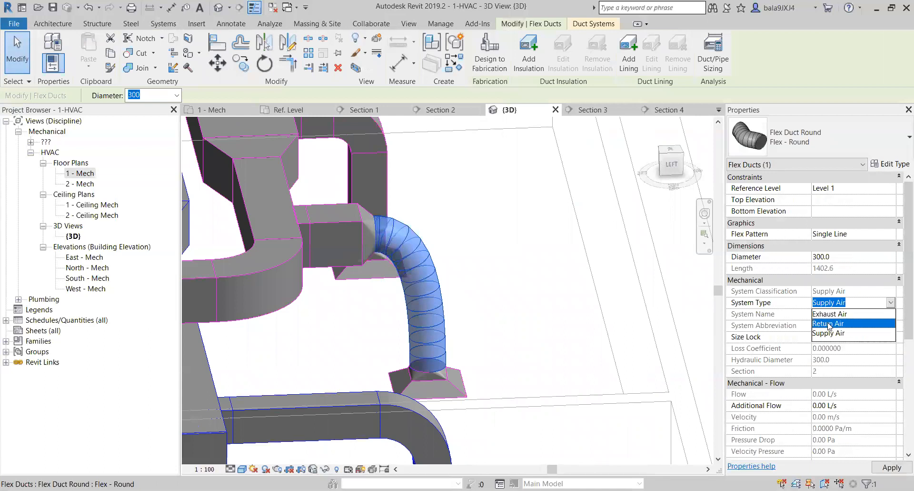
left_click(839, 325)
left_click(518, 281)
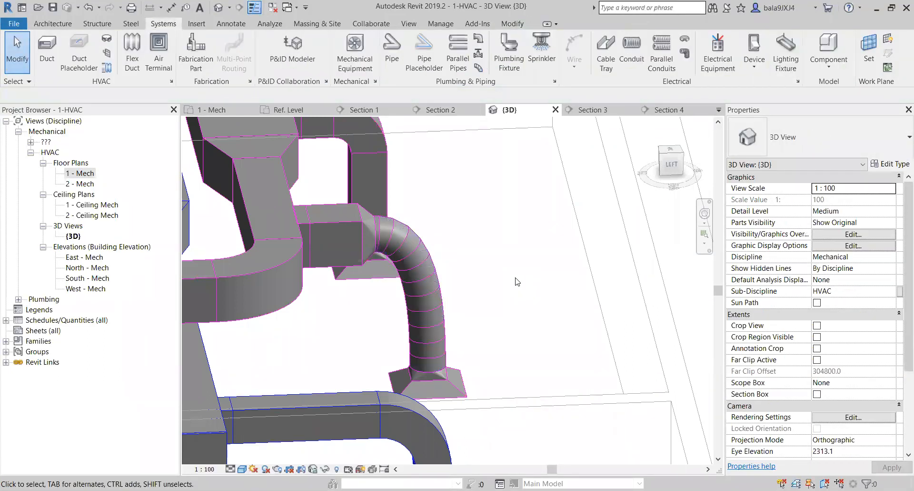
- Reopen the 1 - Mech floor plan showing the whole duct layout and save the project
scroll(517, 286, "down", 2)
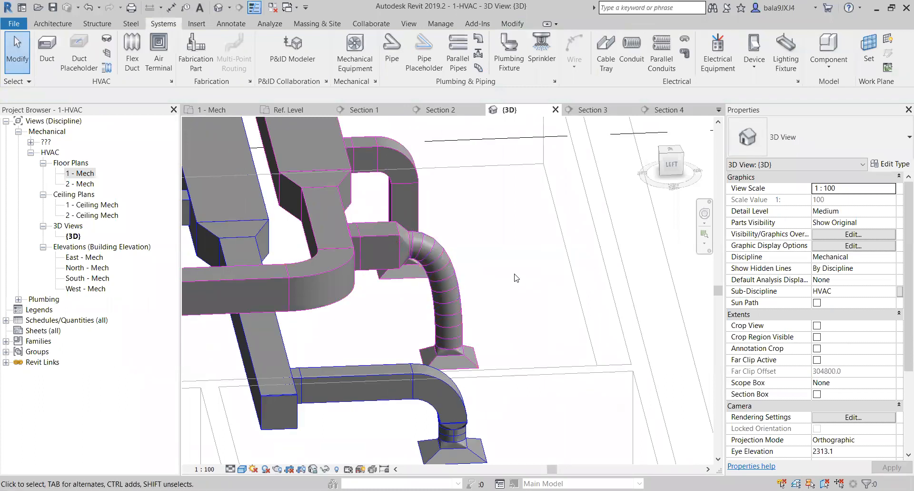
double_click(76, 173)
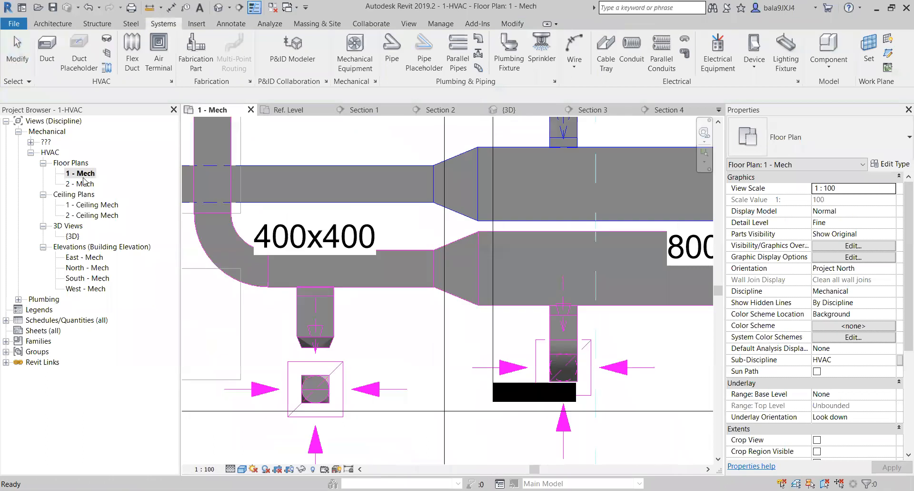
scroll(298, 328, "down", 5)
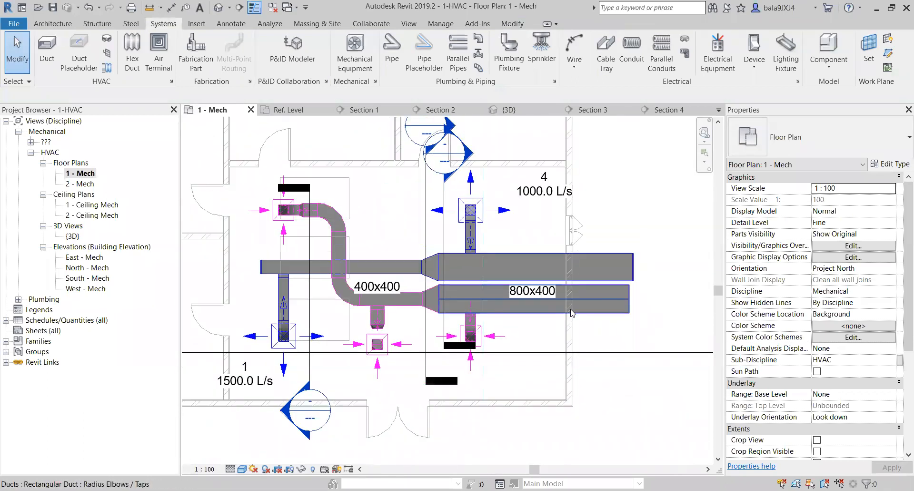
scroll(571, 312, "down", 2)
scroll(567, 303, "up", 2)
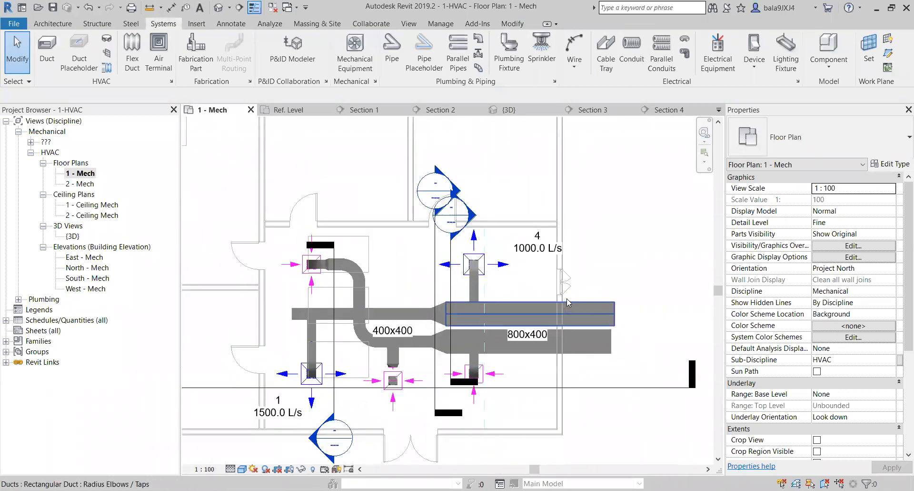
left_click(53, 8)
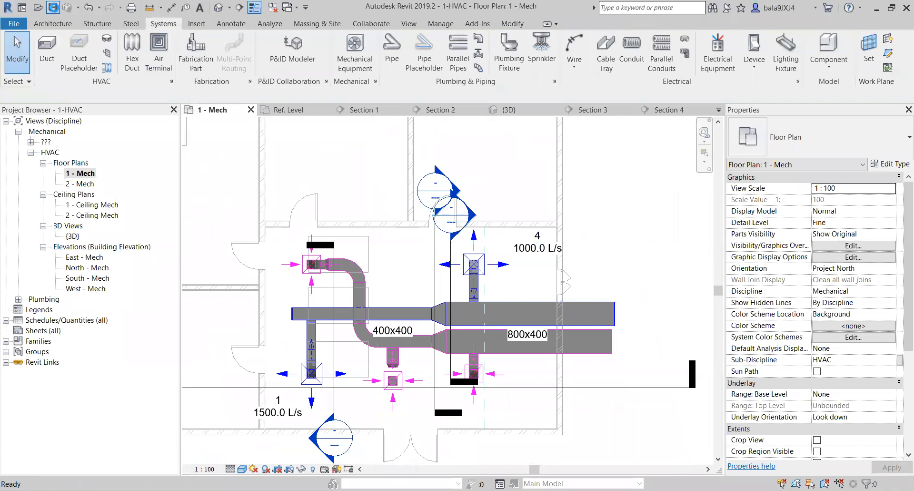